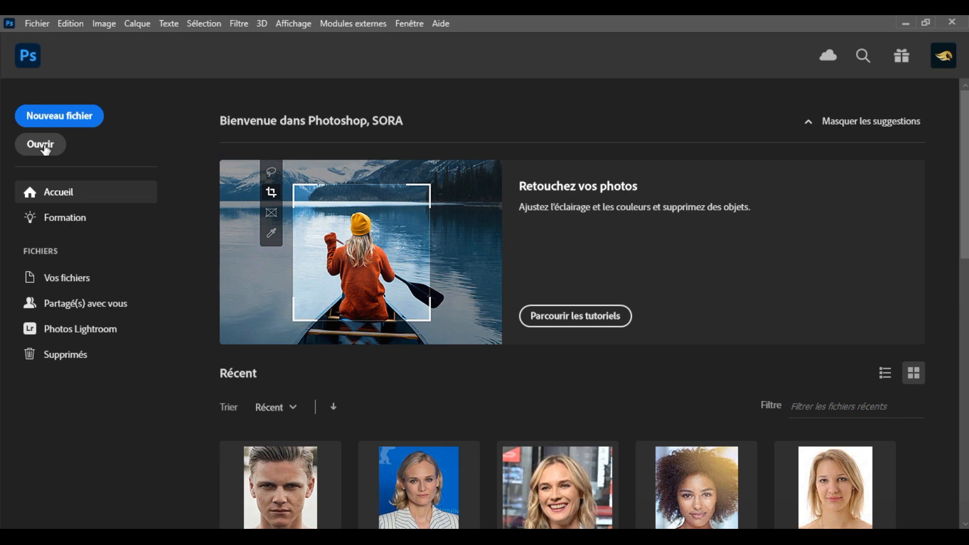
Step: Open the images 4 and im from the Images folder together
left_click(45, 149)
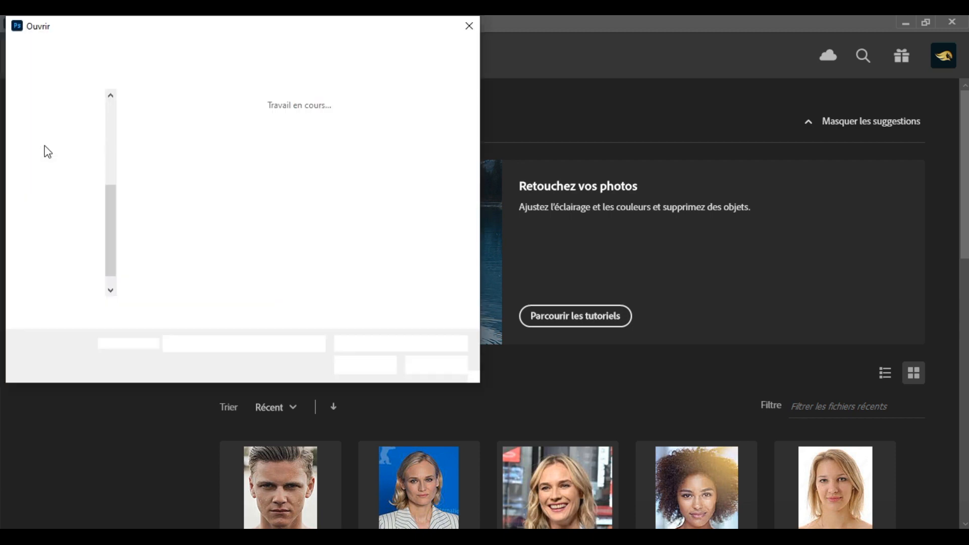
left_click_drag(298, 168, 135, 110)
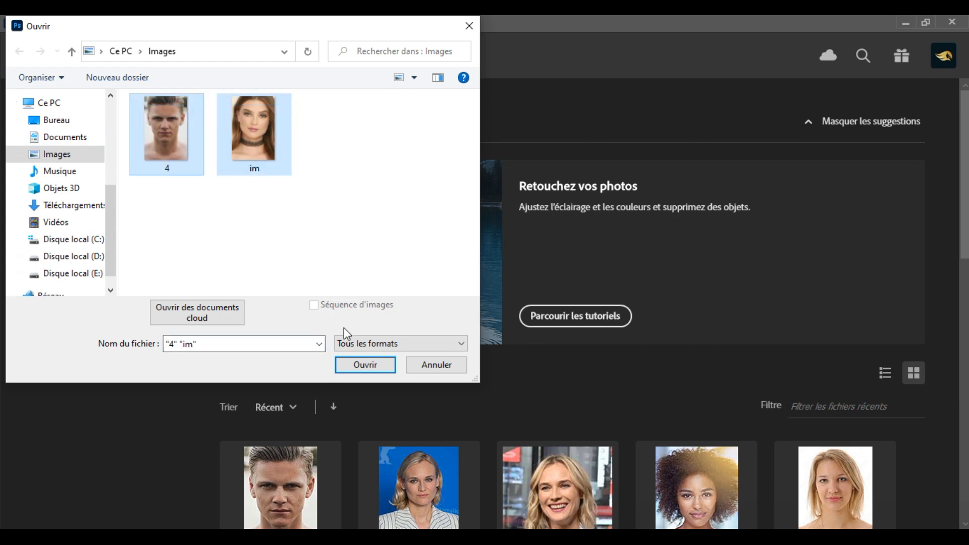
left_click(382, 367)
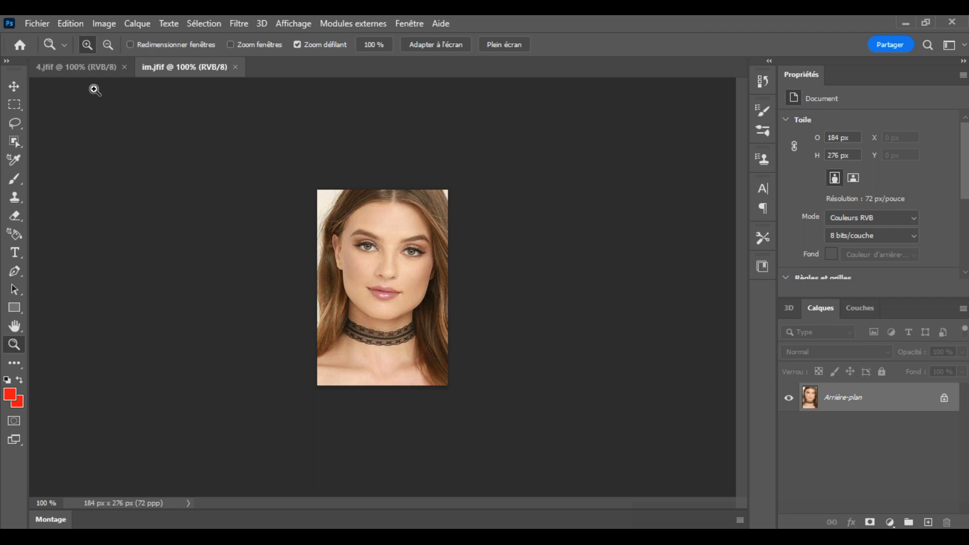
Step: In 4.jfif, make a freehand Lasso selection around the man's eyebrows, eyes, nose, mouth and chin
left_click(80, 66)
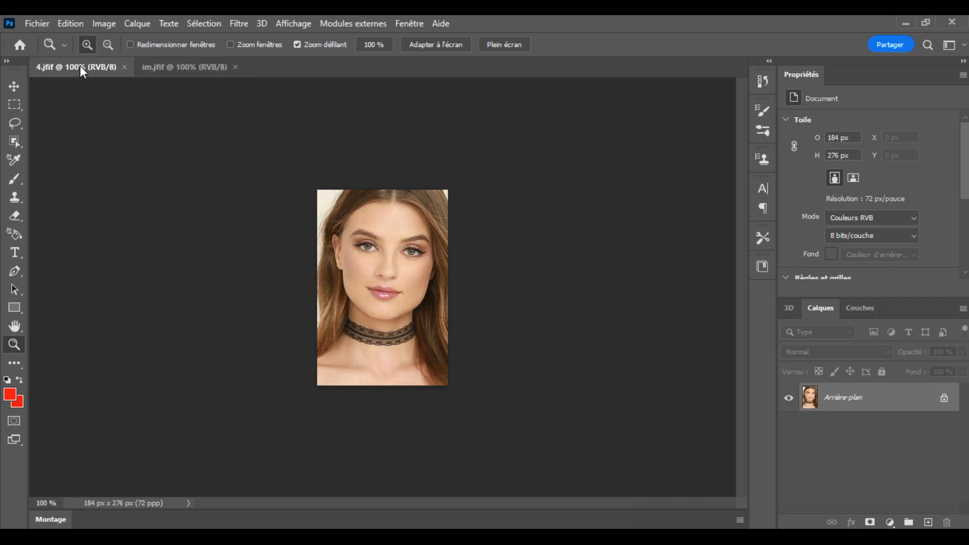
left_click(196, 62)
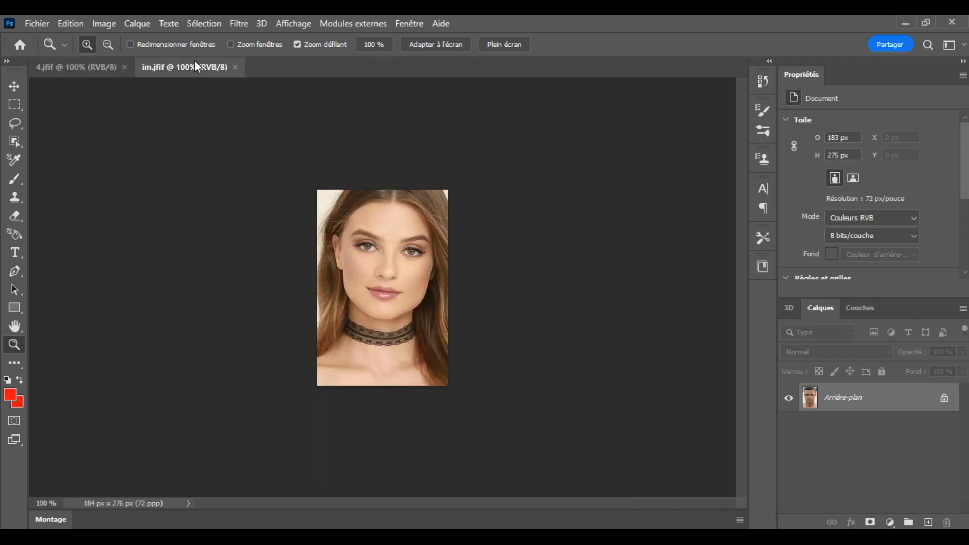
left_click(93, 65)
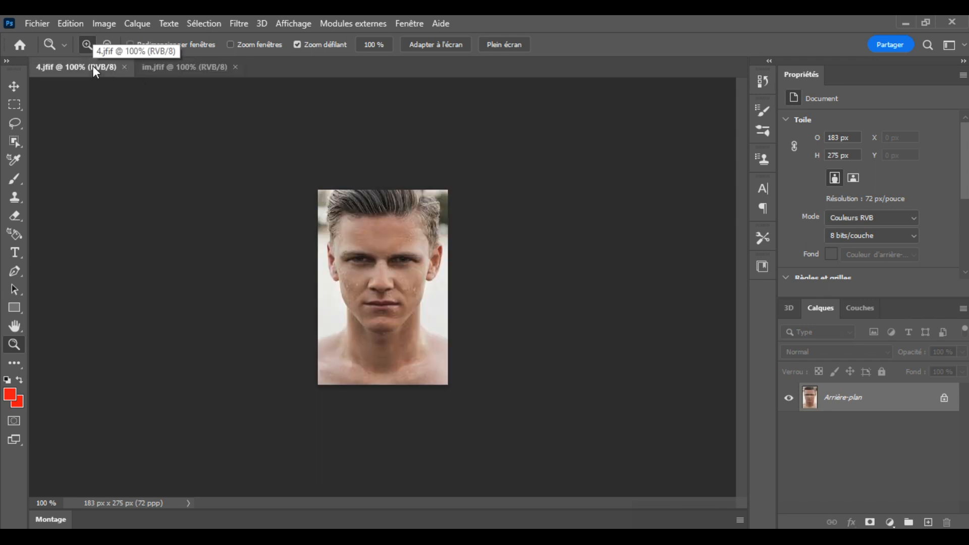
left_click(15, 124)
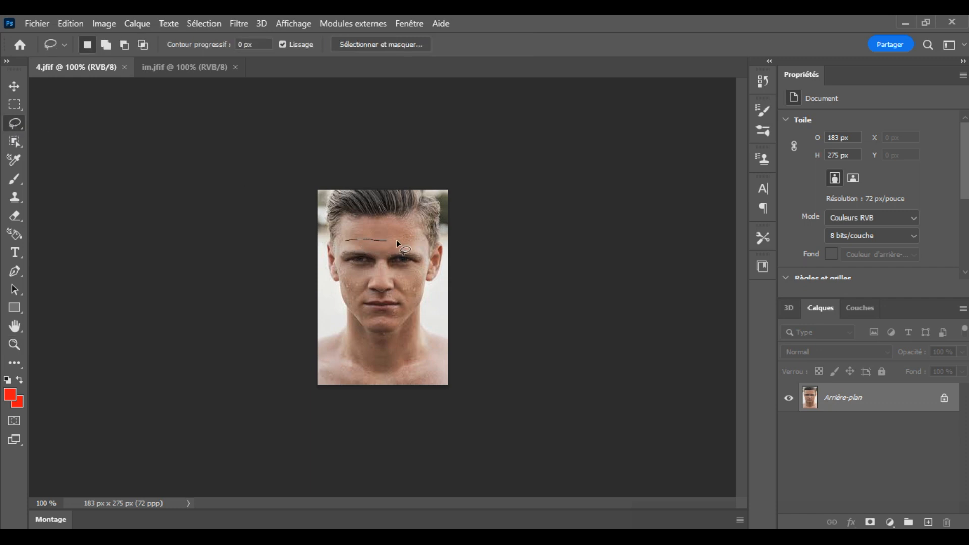
left_click_drag(415, 241, 423, 247)
left_click_drag(356, 309, 354, 300)
left_click_drag(341, 265, 339, 251)
left_click_drag(346, 241, 346, 240)
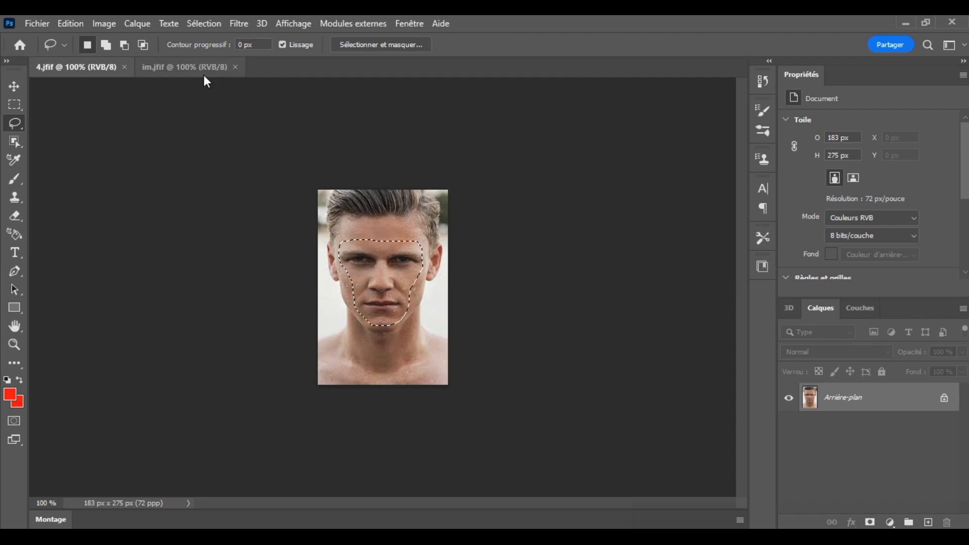
Step: Copy the selected face into im.jfif as a new layer above the woman's portrait
left_click(186, 66)
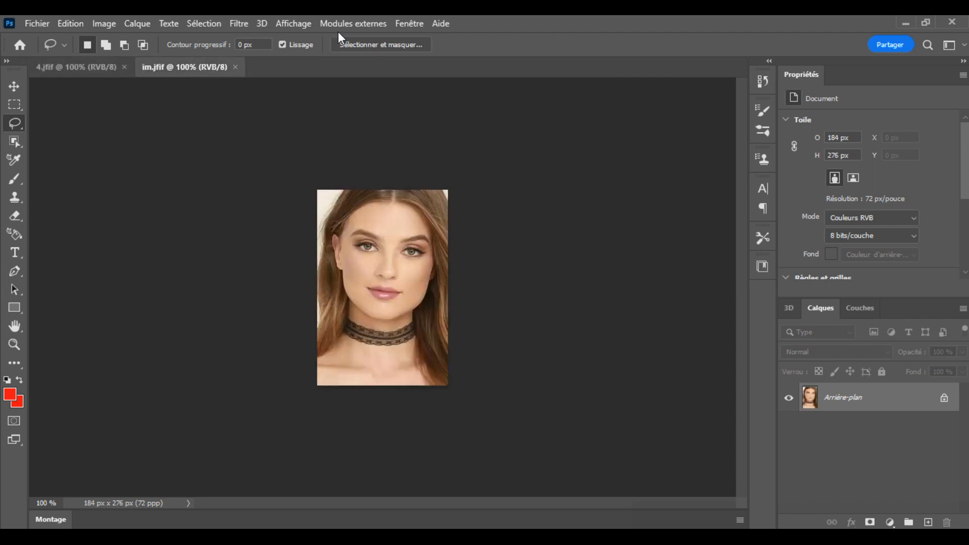
left_click(295, 24)
left_click(313, 125)
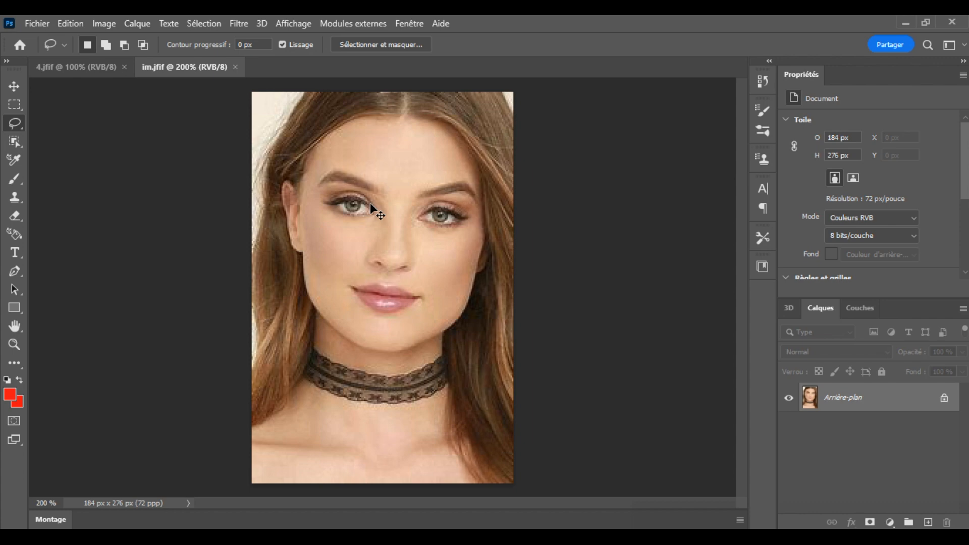
key("ctrl+j")
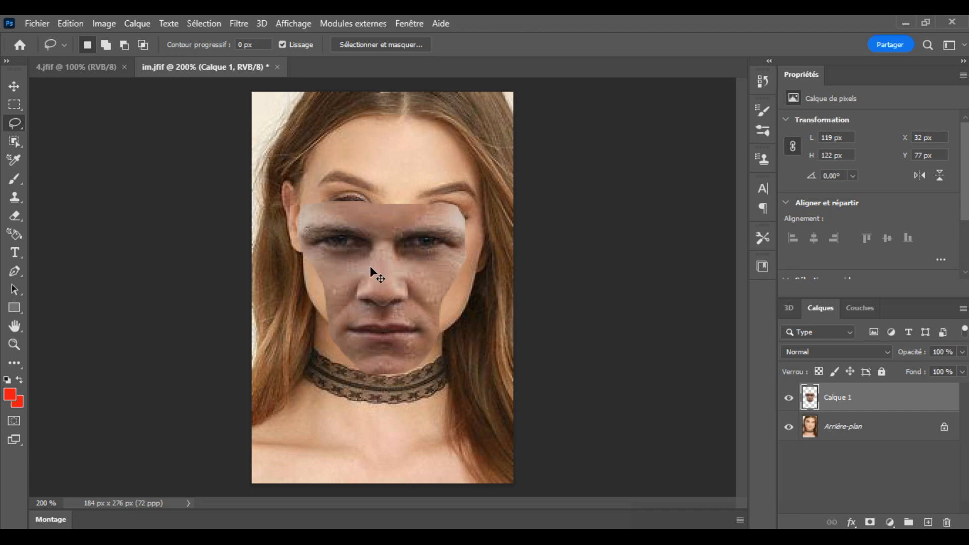
Step: Free-transform the copied face layer, scaling it to about 100.7% and positioning it over the woman's facial features
key("ctrl+t")
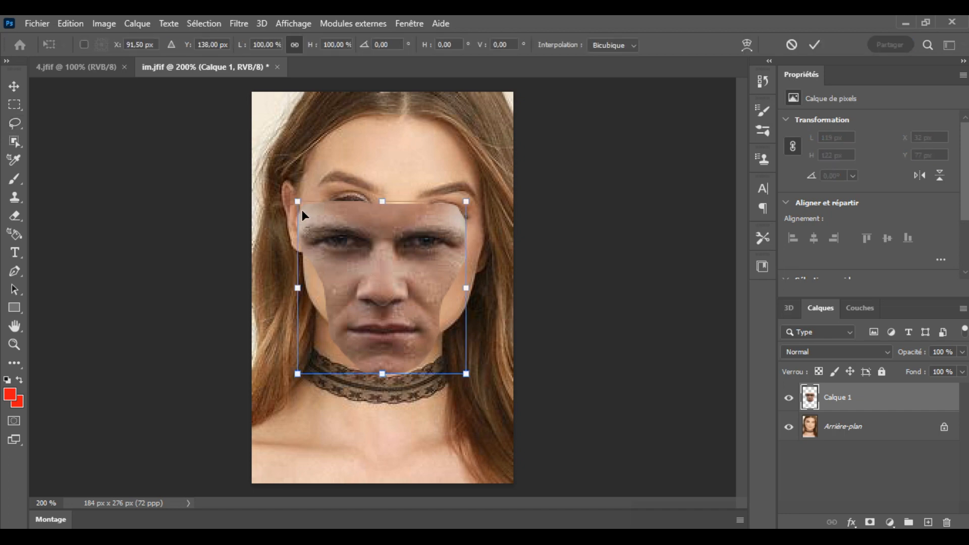
left_click_drag(384, 289, 395, 246)
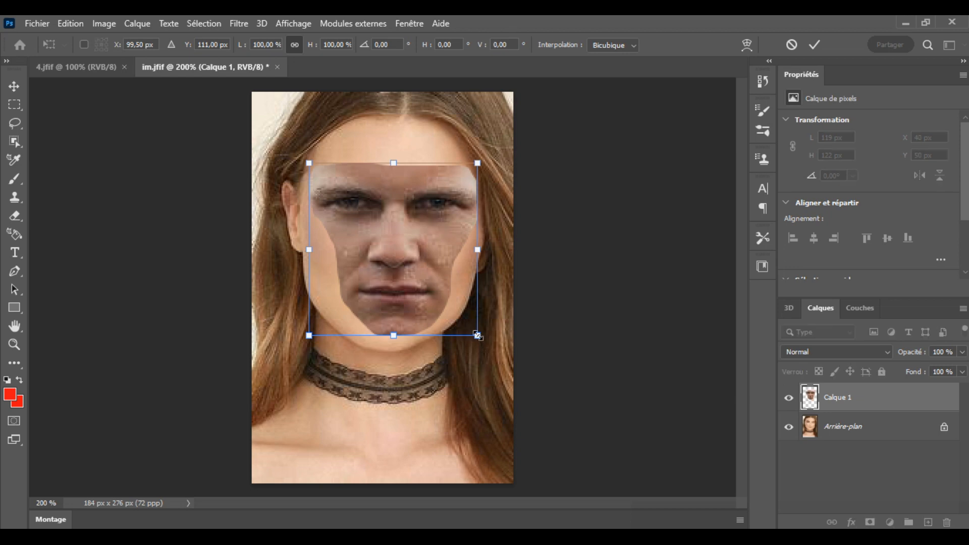
left_click_drag(477, 334, 478, 336)
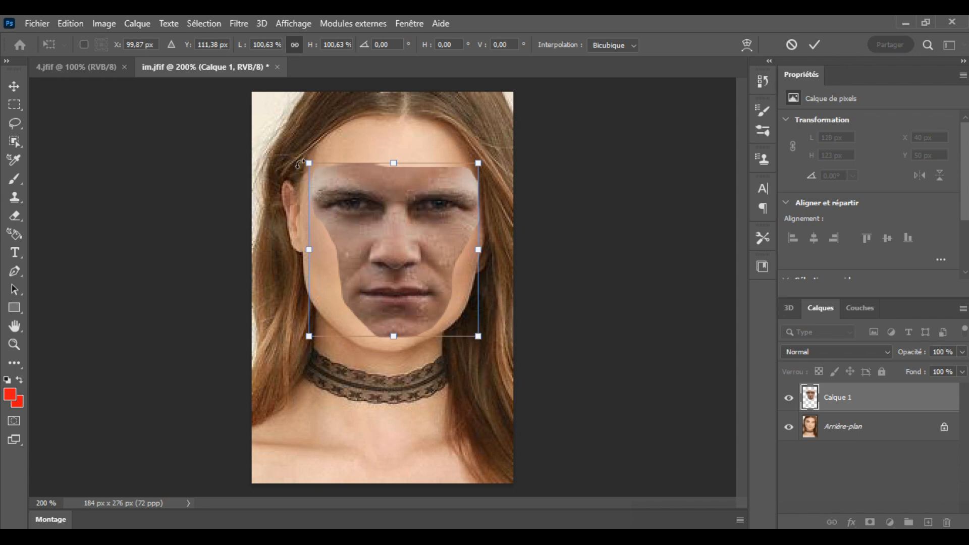
left_click_drag(309, 164, 302, 162)
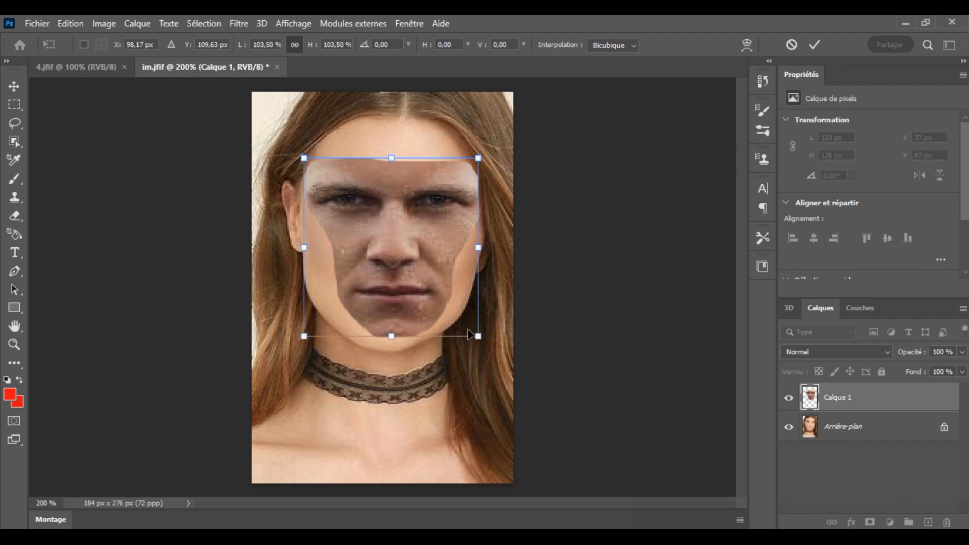
left_click_drag(478, 337, 478, 340)
mouse_move(391, 233)
left_mouse_down()
mouse_move(386, 269)
mouse_move(390, 241)
left_mouse_up()
left_click_drag(480, 347, 477, 333)
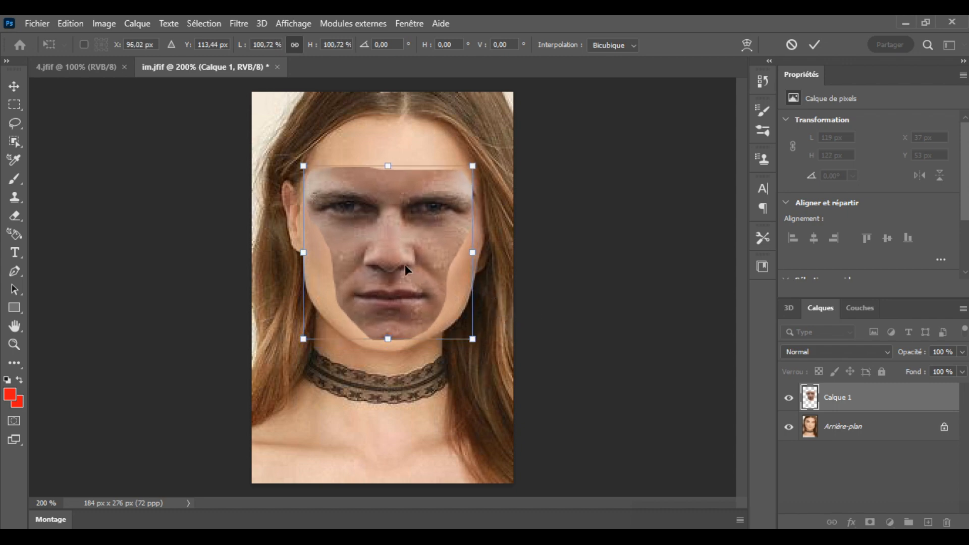
left_click_drag(392, 250, 393, 249)
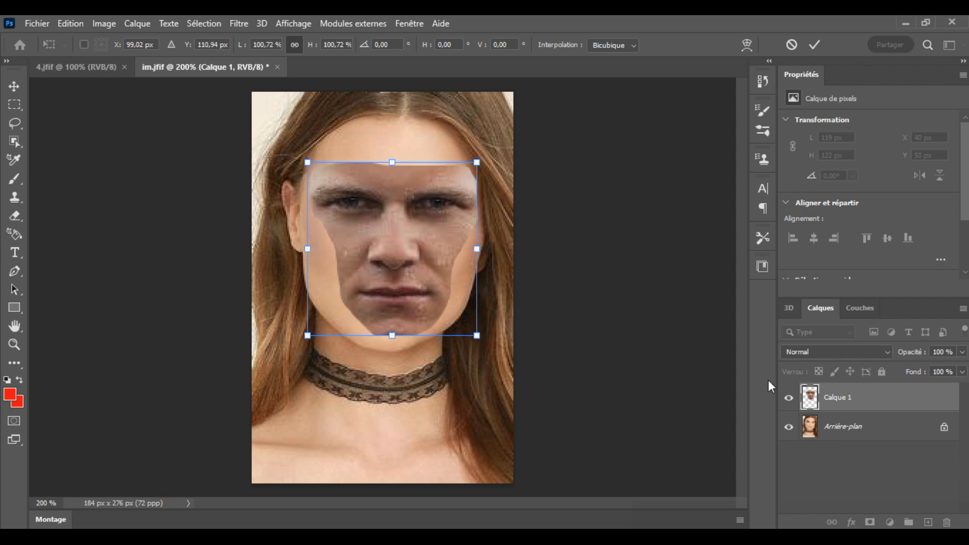
Step: With the layer's fill lowered to 65%, scale the face to about 97.6% and rotate it about 2° to match the features beneath
left_click(963, 372)
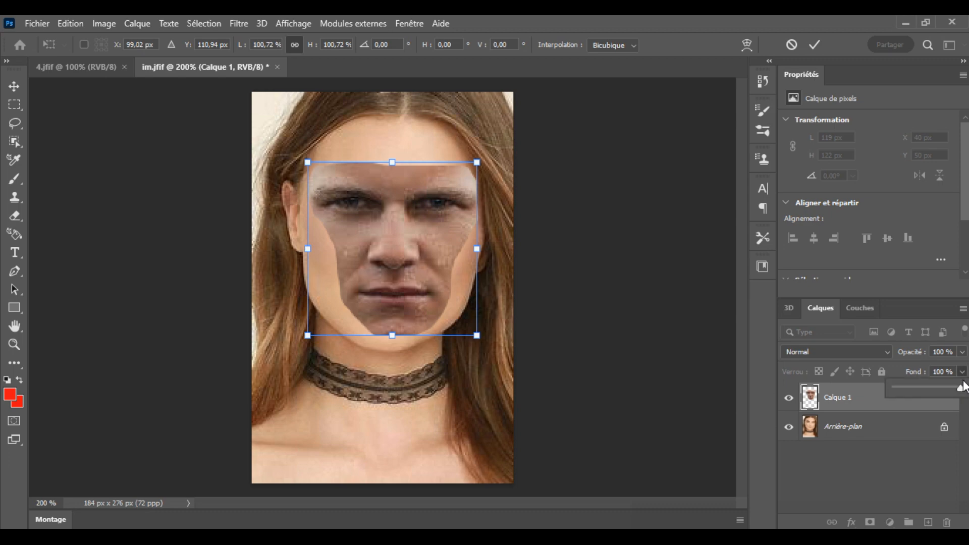
left_click_drag(964, 391, 939, 391)
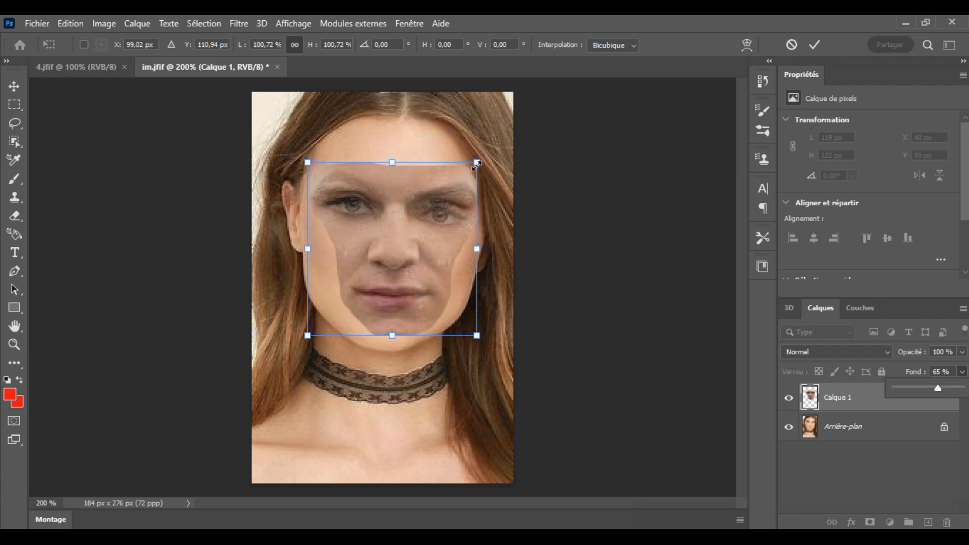
left_click(477, 163)
left_click_drag(477, 162, 470, 170)
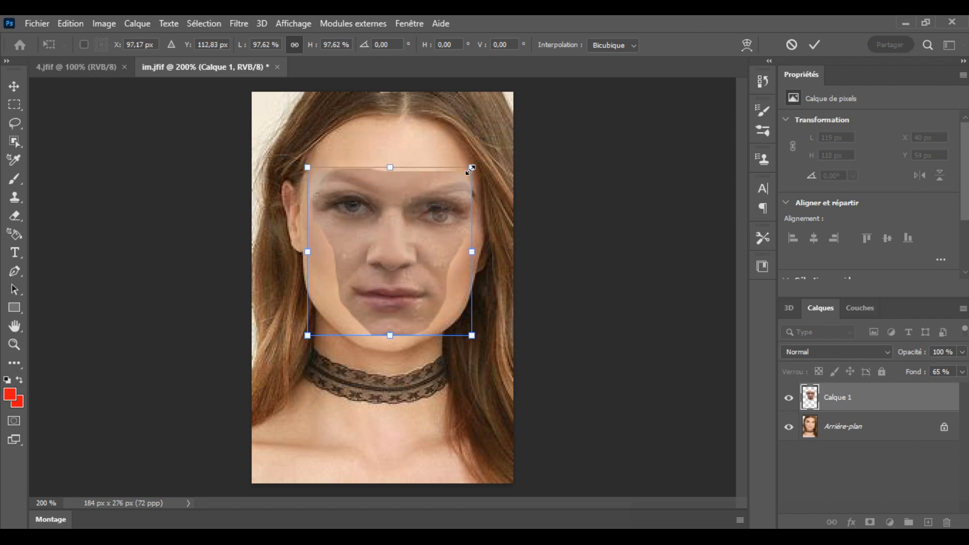
mouse_move(412, 250)
left_mouse_down()
mouse_move(412, 239)
mouse_move(414, 251)
left_mouse_up()
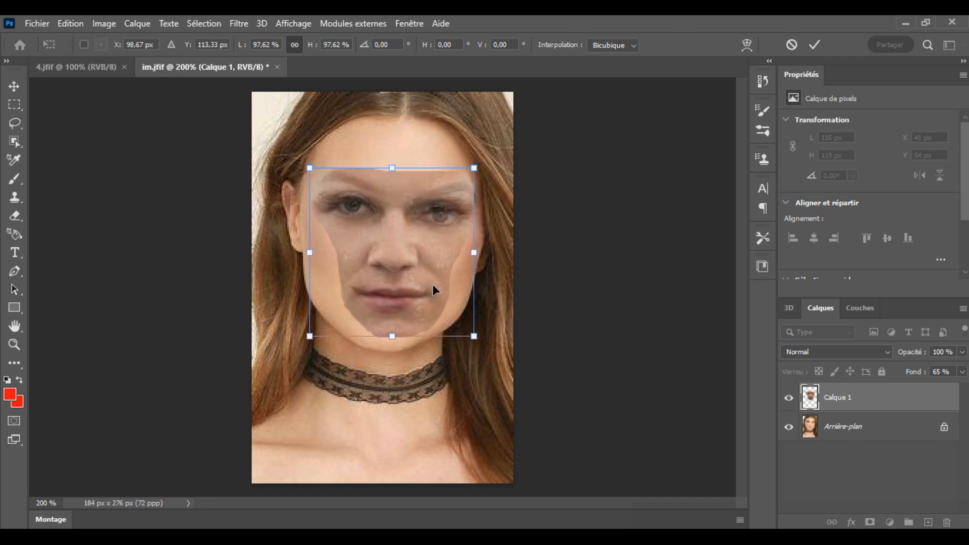
left_click_drag(486, 356, 483, 360)
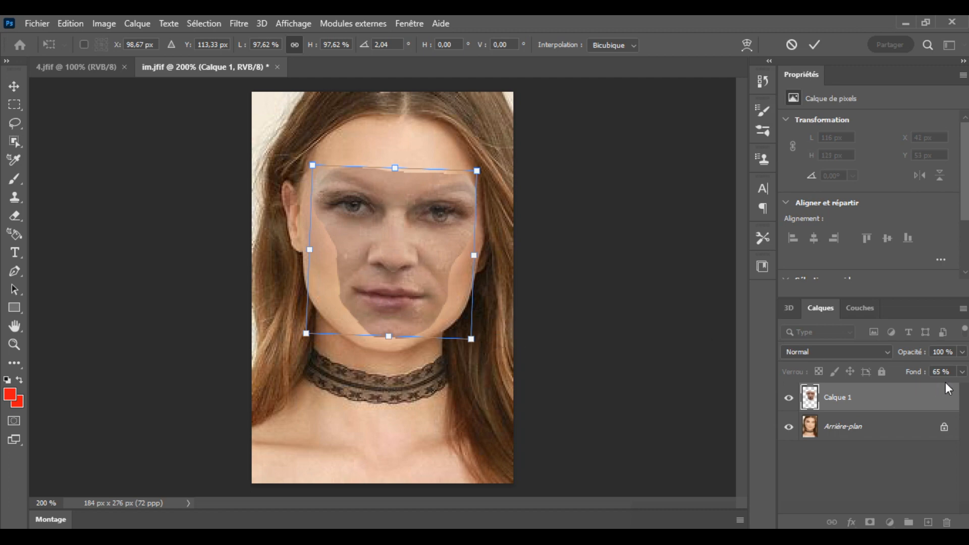
Step: Set the face layer's fill to 75% and fine-tune its position and rotation to about 1.95° over the woman's eyes and mouth
left_click(961, 373)
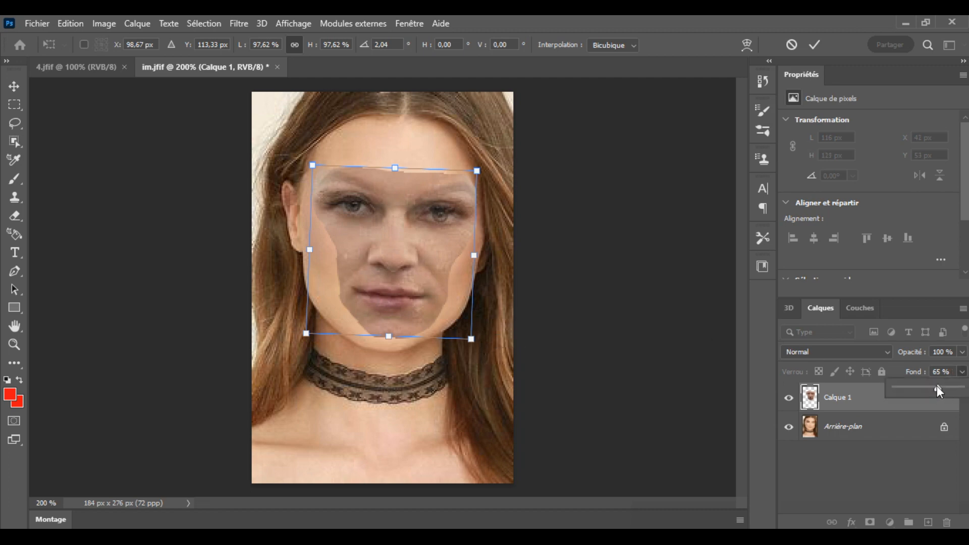
left_click_drag(927, 387, 925, 387)
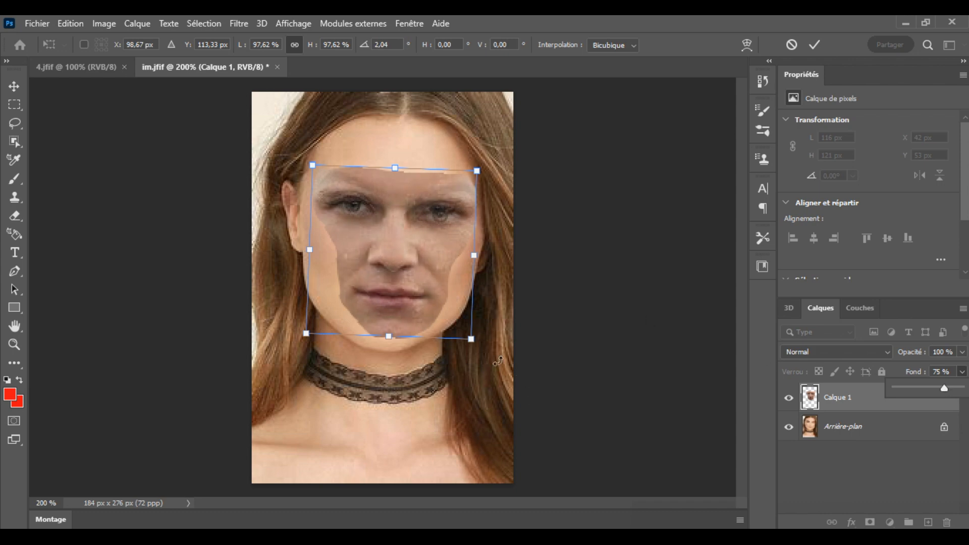
left_click_drag(480, 360, 473, 362)
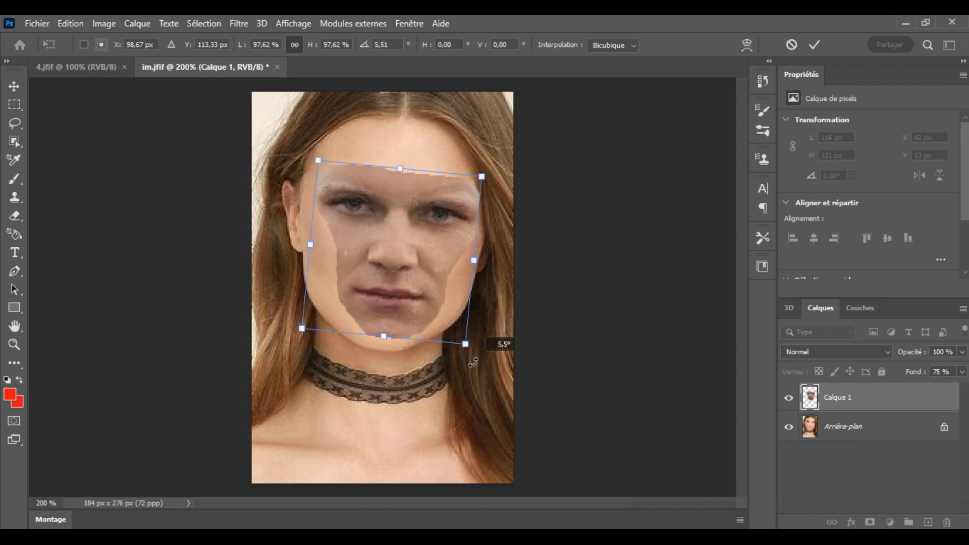
left_click_drag(474, 362, 476, 346)
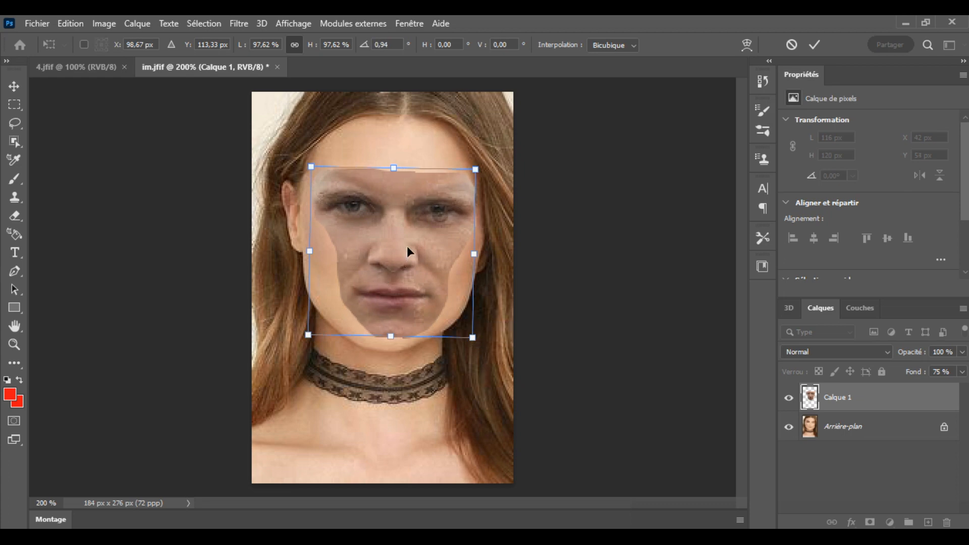
left_click_drag(407, 248, 408, 245)
left_click_drag(484, 354, 484, 359)
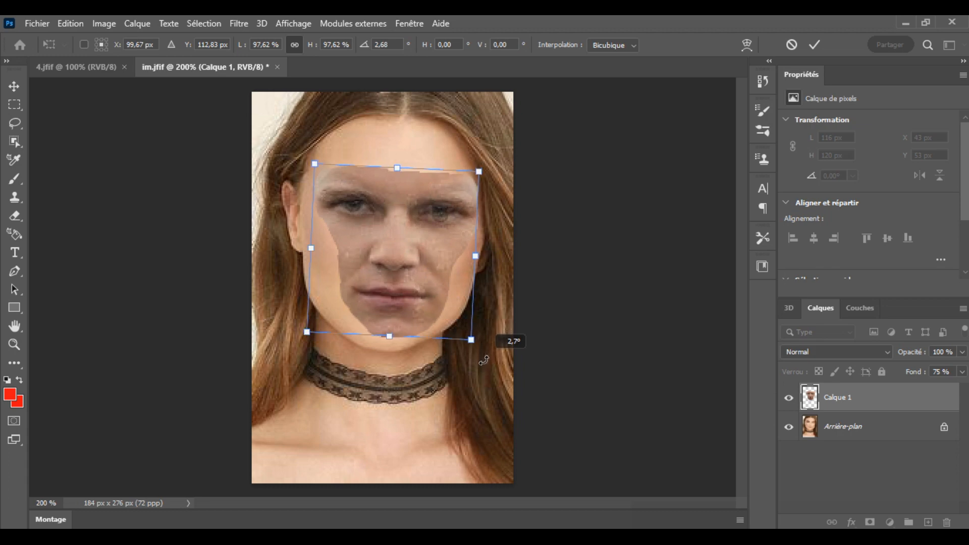
left_click_drag(483, 360, 483, 356)
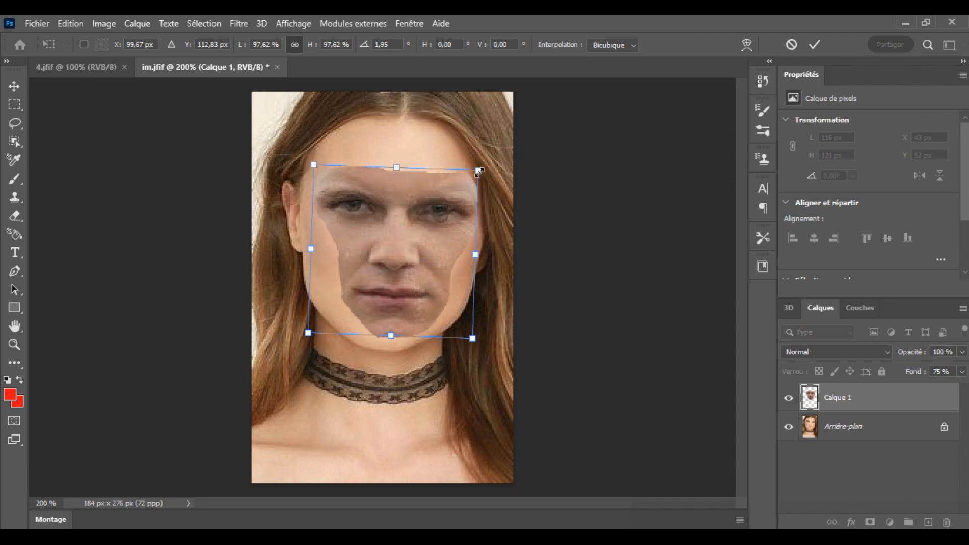
Step: Scale the rotated face to about 97% to fit the woman's features and set the layer's fill to 100%
left_click_drag(478, 171, 479, 179)
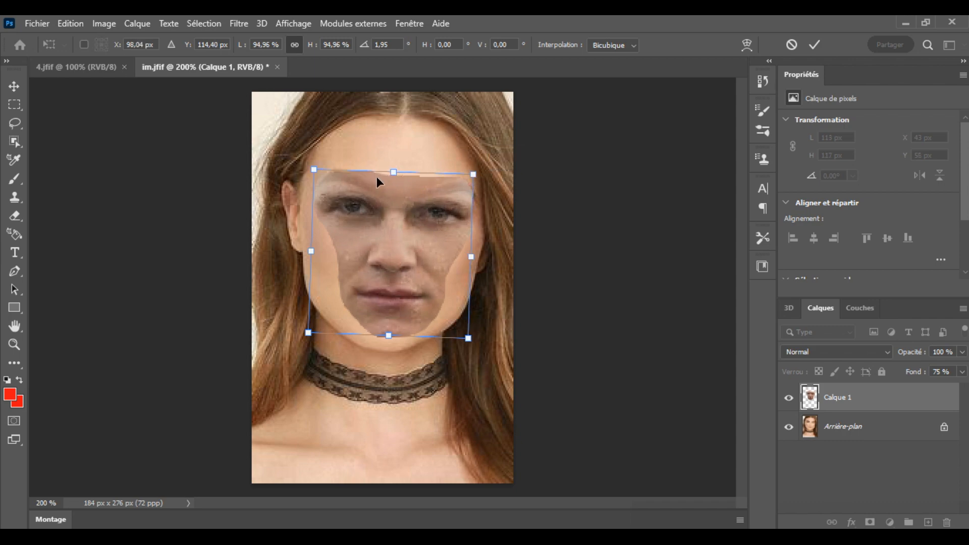
left_click_drag(314, 164, 317, 158)
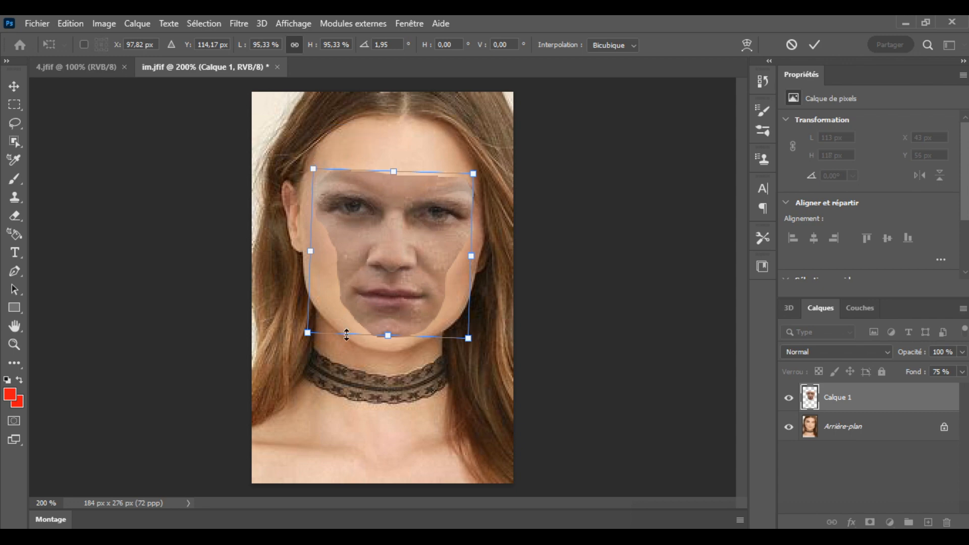
left_click_drag(469, 338, 468, 336)
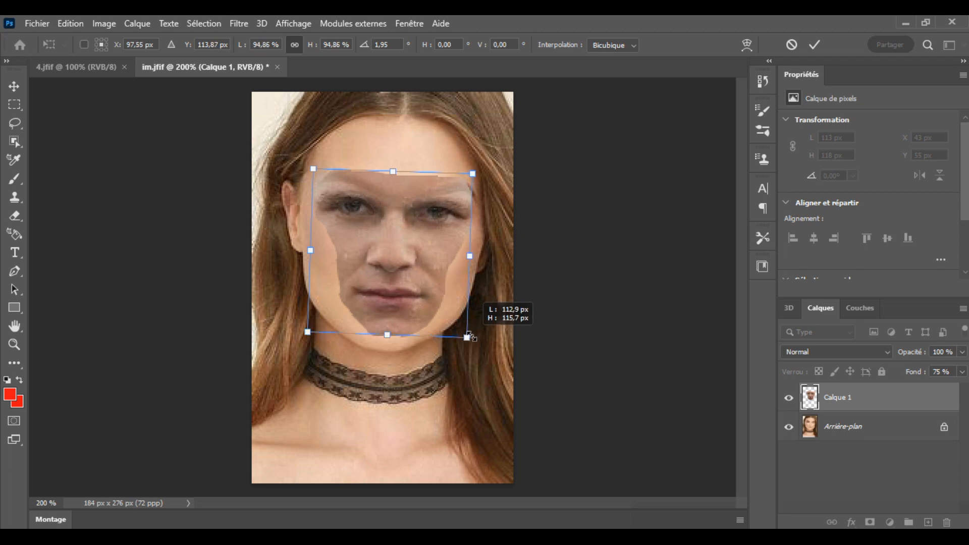
left_click_drag(469, 337, 477, 335)
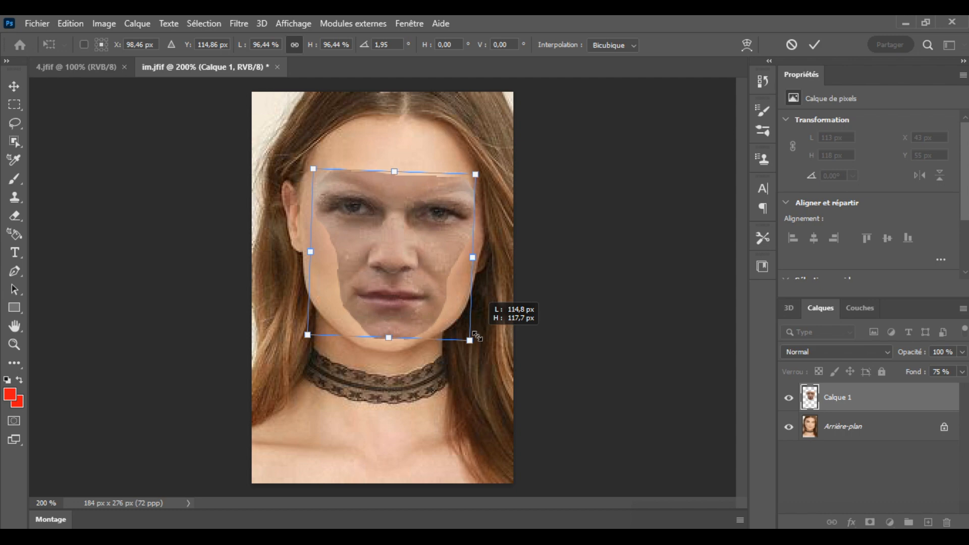
left_click_drag(477, 336, 480, 337)
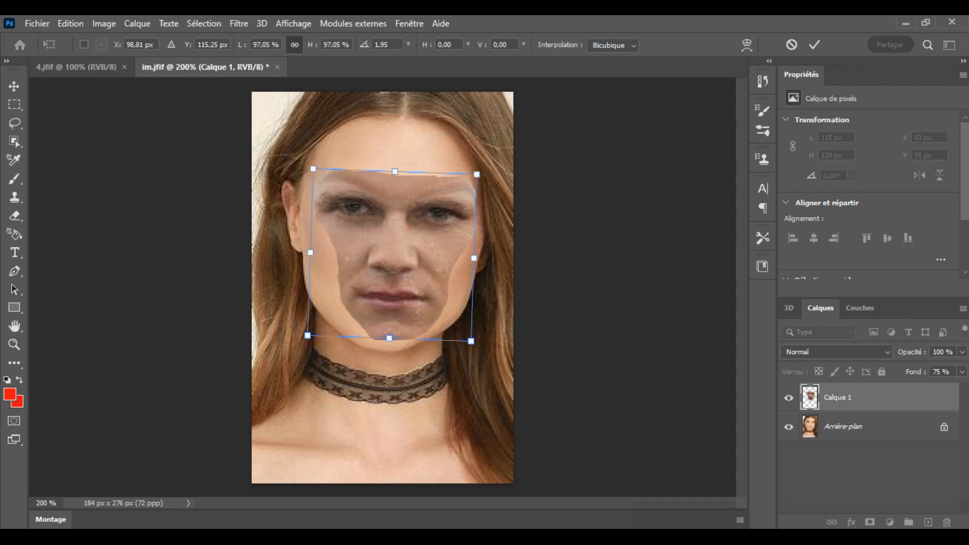
left_click(962, 372)
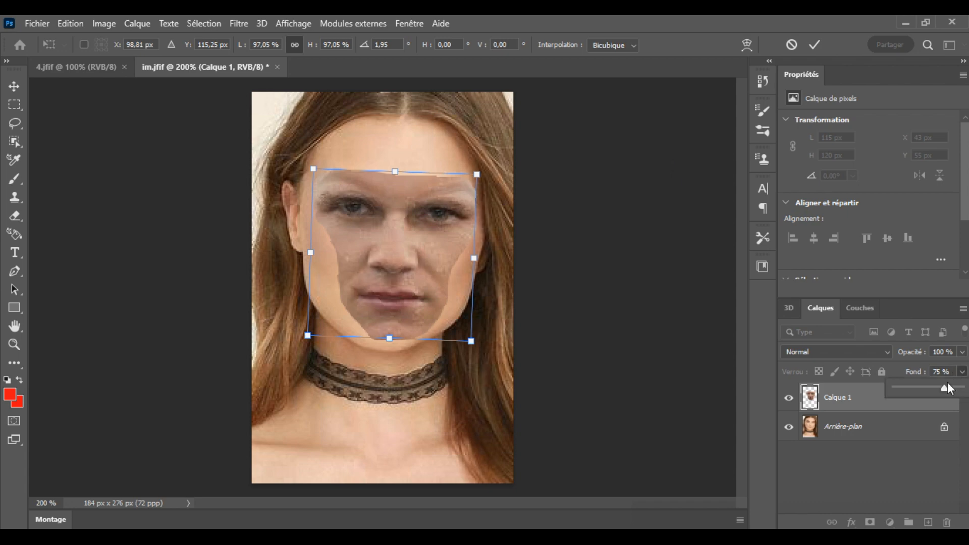
left_click_drag(946, 392, 961, 390)
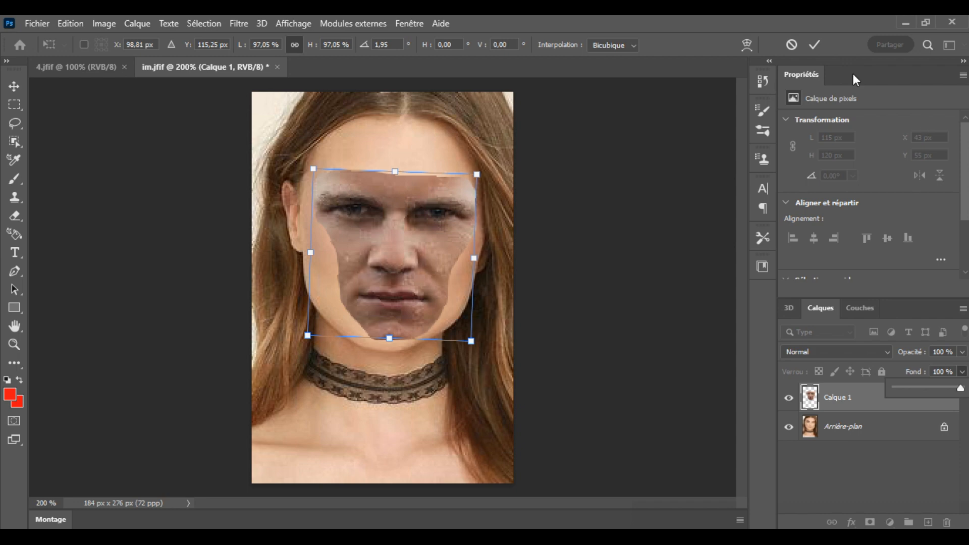
Step: Apply the face layer's transformation and load the layer's outline as a selection
left_click(815, 43)
left_click(815, 43)
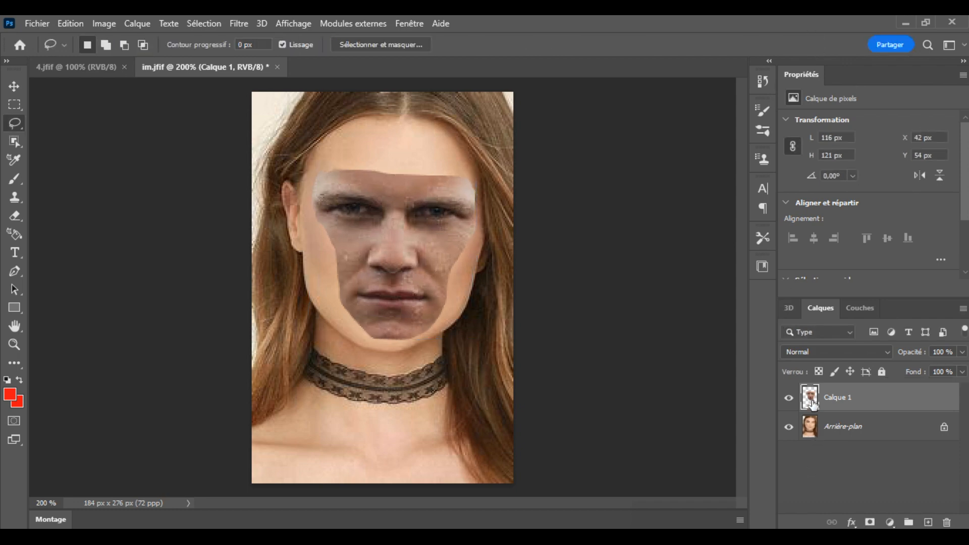
left_click(811, 401, "ctrl")
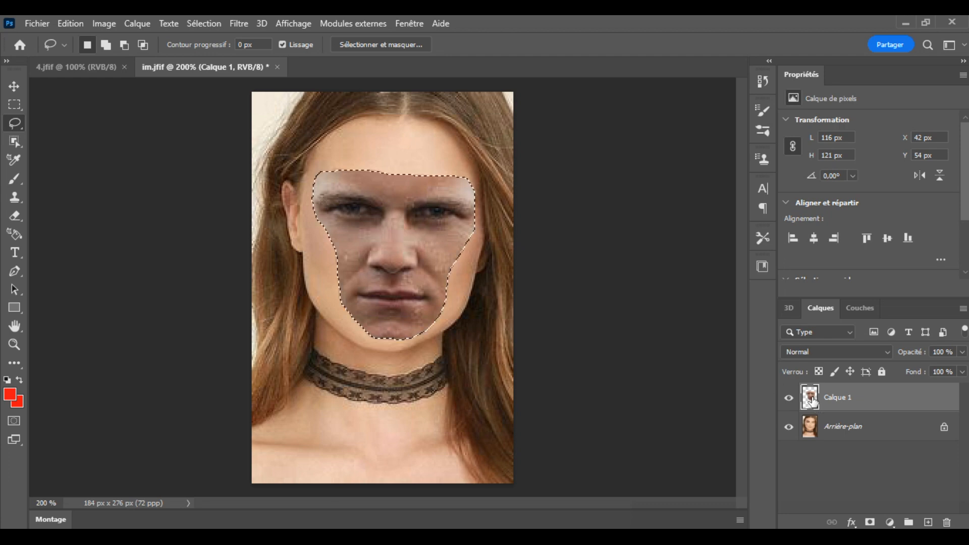
Step: Match the selected face's colour to the Arrière-plan layer of im.jfif with Match Color
left_click(104, 24)
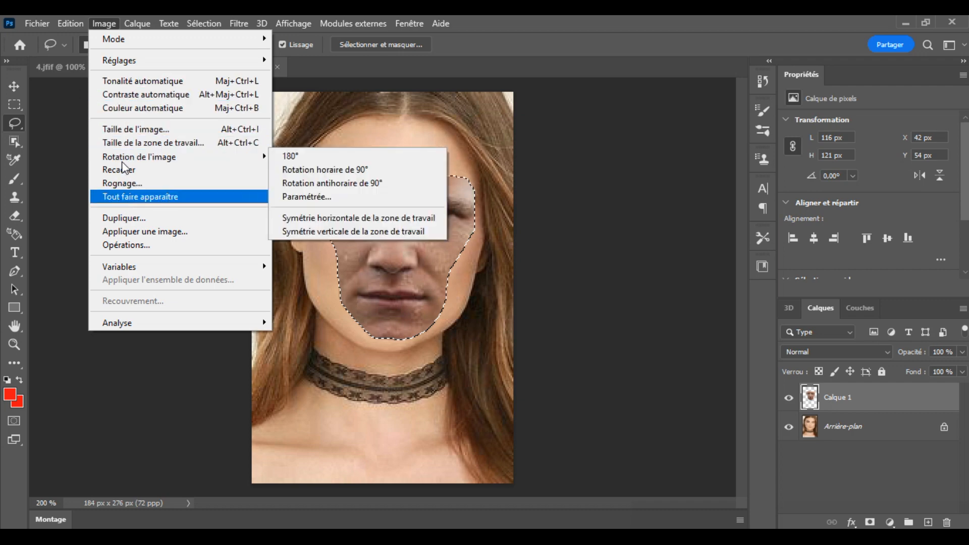
mouse_move(132, 64)
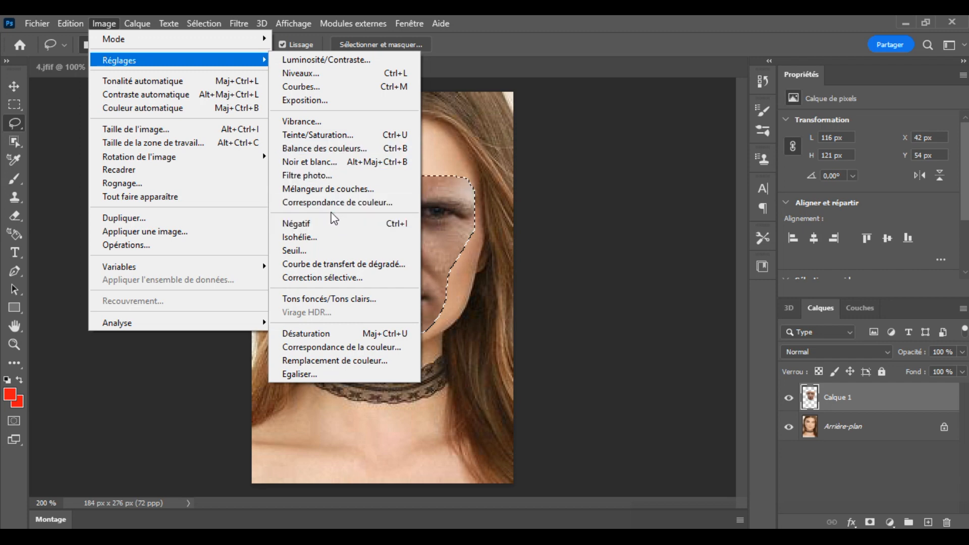
left_click(330, 347)
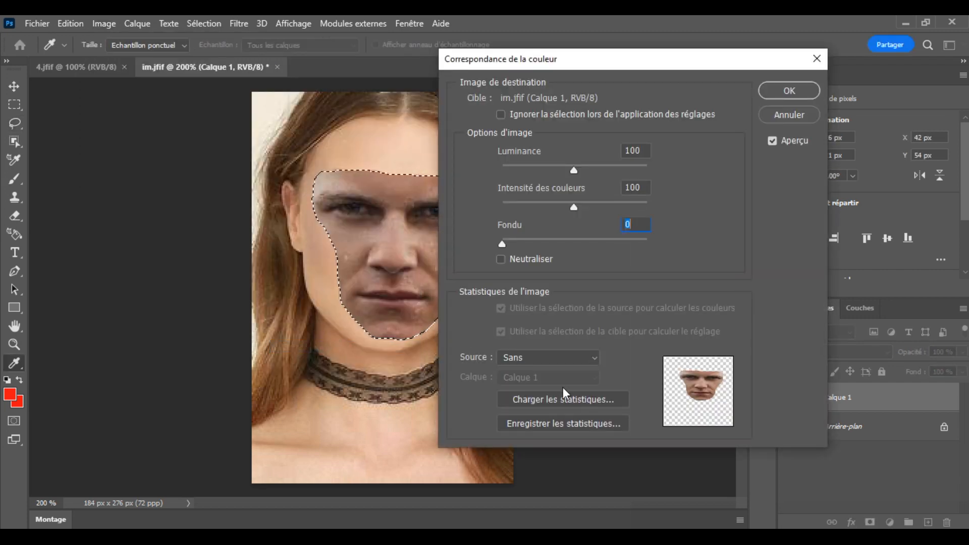
left_click(595, 359)
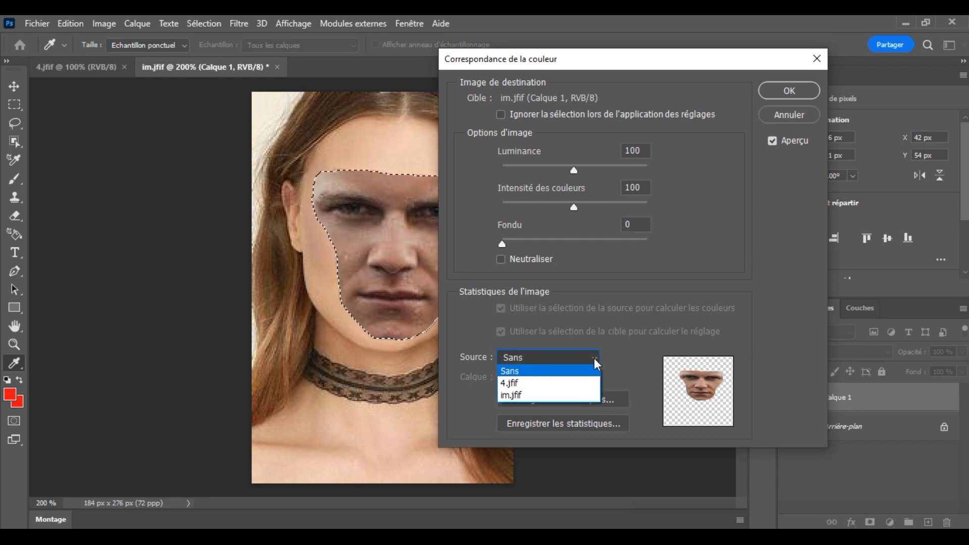
left_click(514, 383)
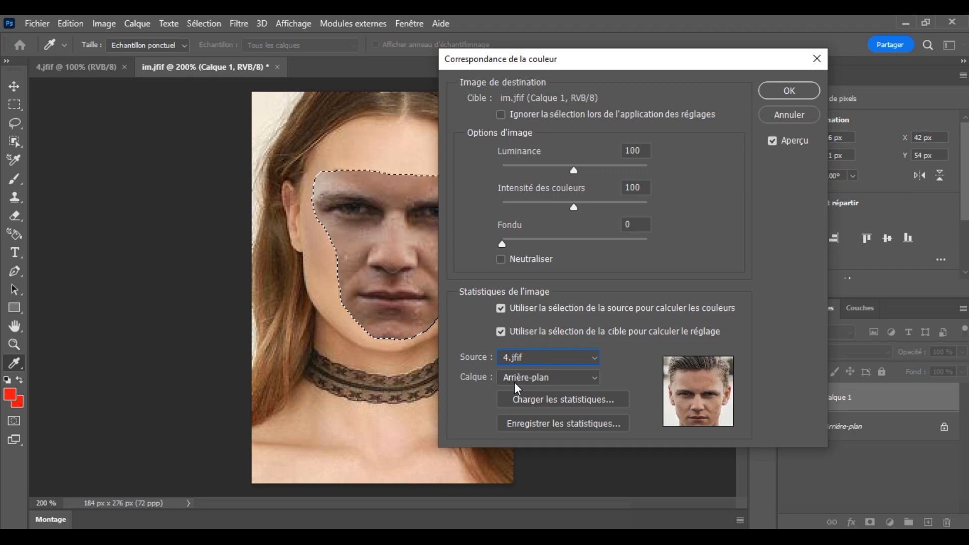
left_click(591, 359)
left_click(541, 396)
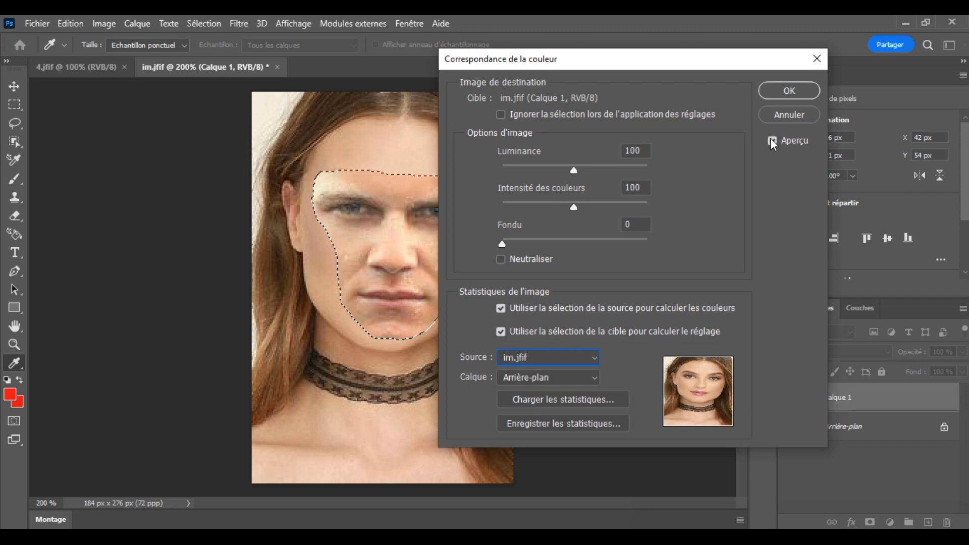
left_click_drag(686, 61, 777, 39)
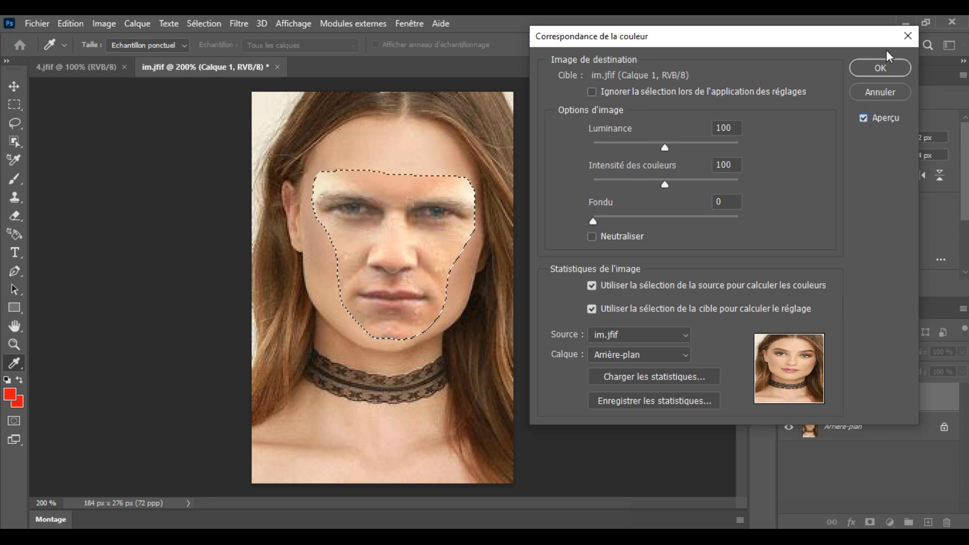
left_click(880, 68)
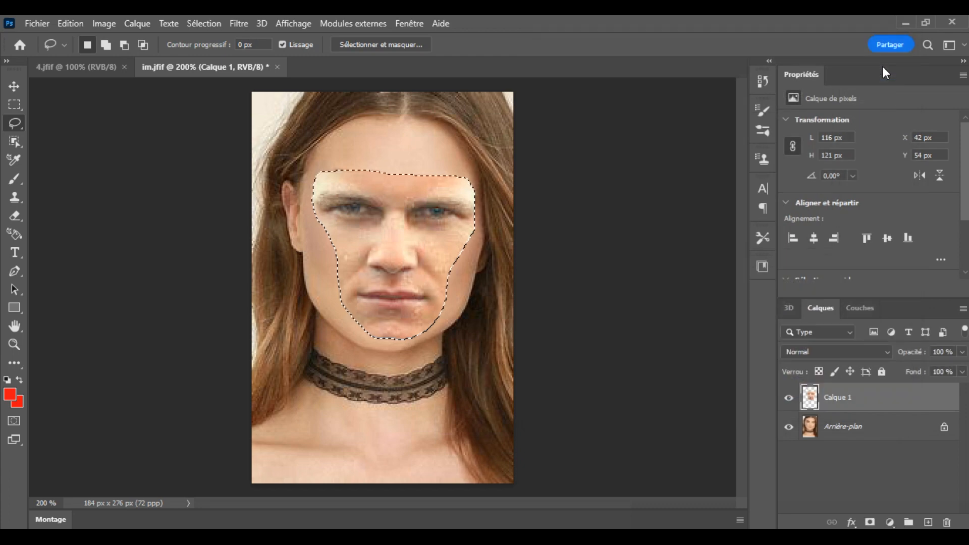
Step: Duplicate the background layer as Arrière-plan copie, and hide the original background and the face layer
left_click(867, 433)
right_click(867, 433)
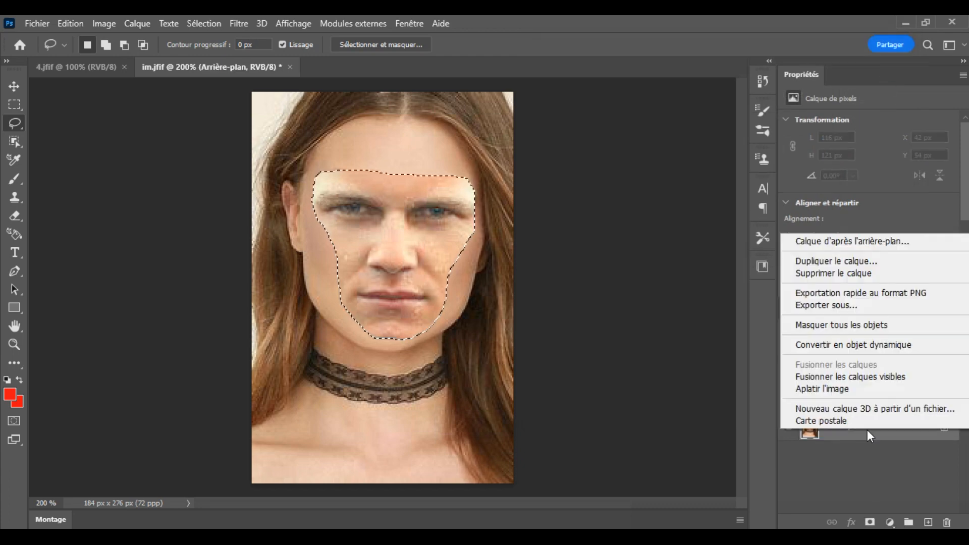
left_click(823, 260)
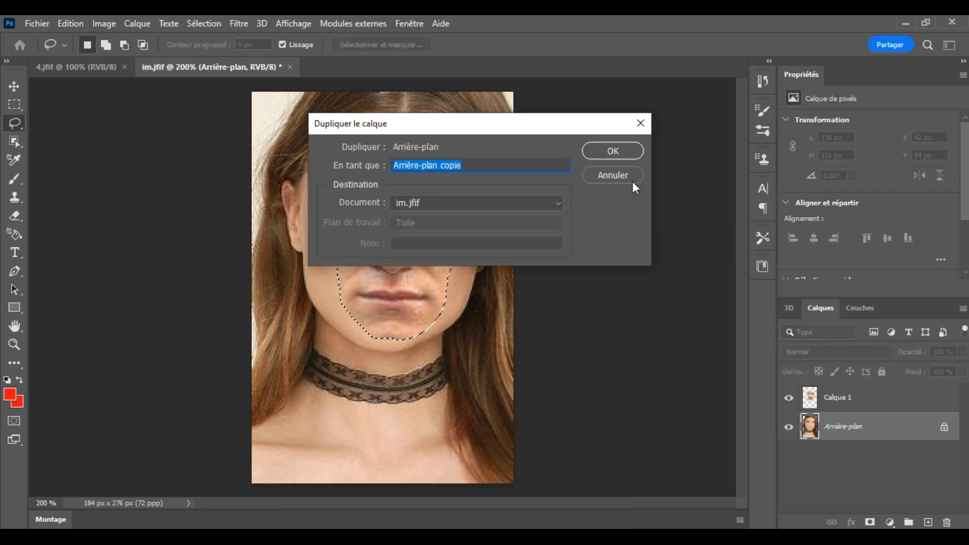
left_click(619, 148)
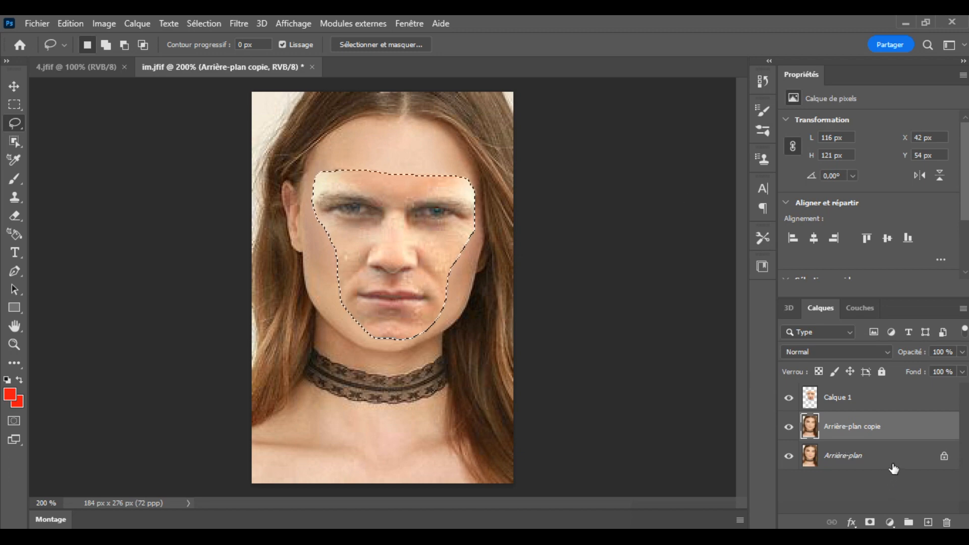
left_click(788, 455)
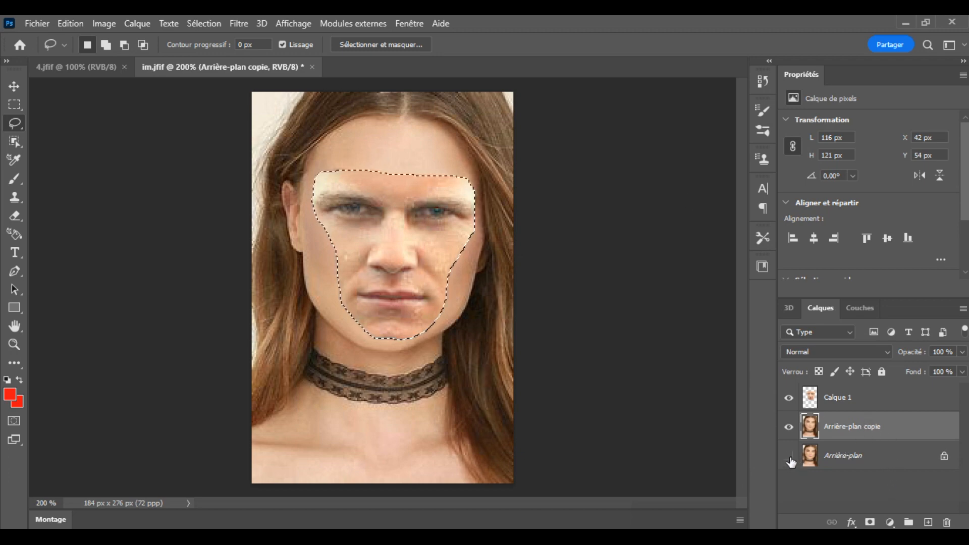
left_click(789, 399)
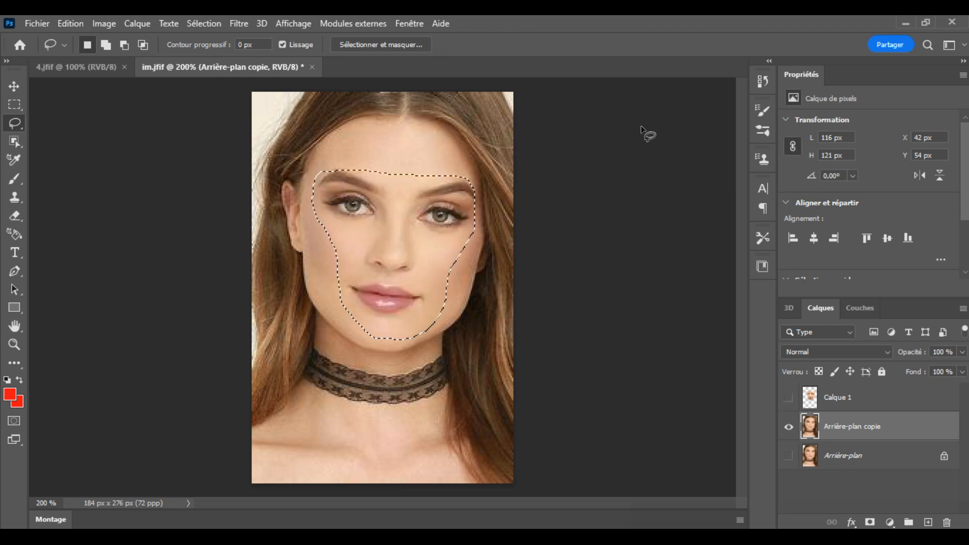
Step: Contract the face-shaped selection by 3 pixels and clear that area from the background copy
left_click(202, 23)
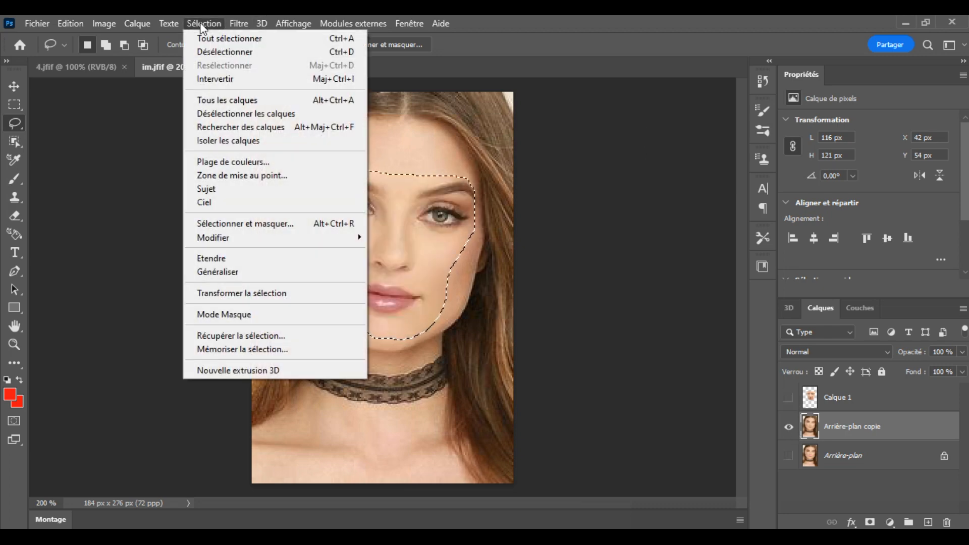
mouse_move(215, 241)
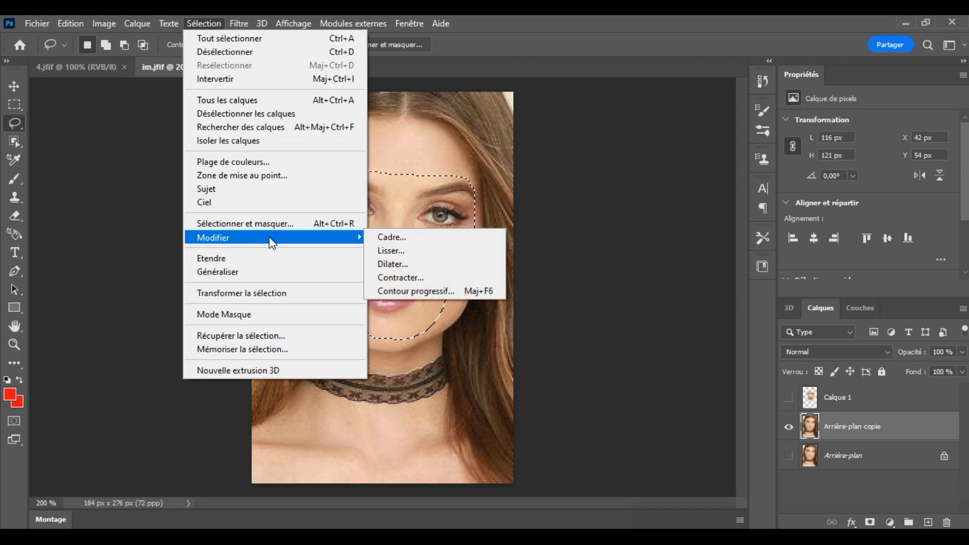
left_click(402, 277)
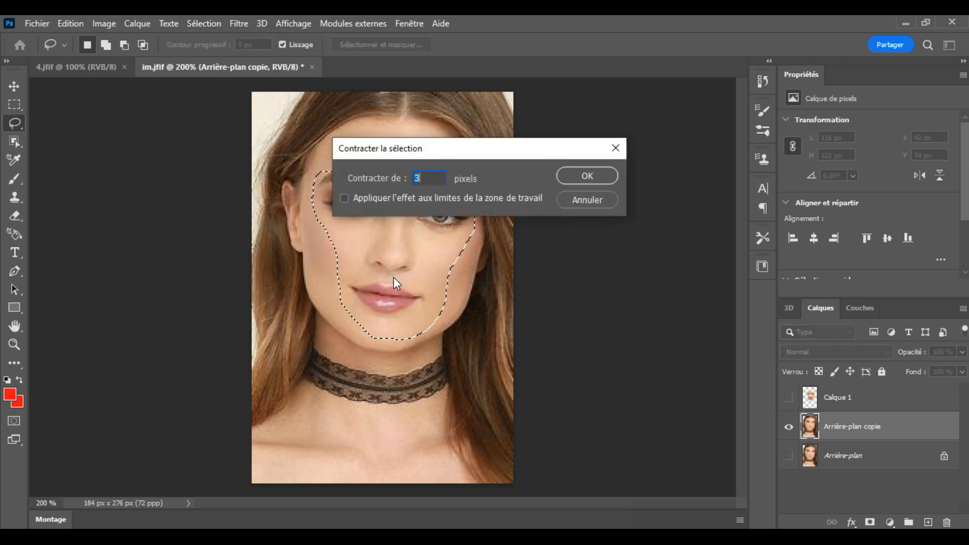
left_click(588, 176)
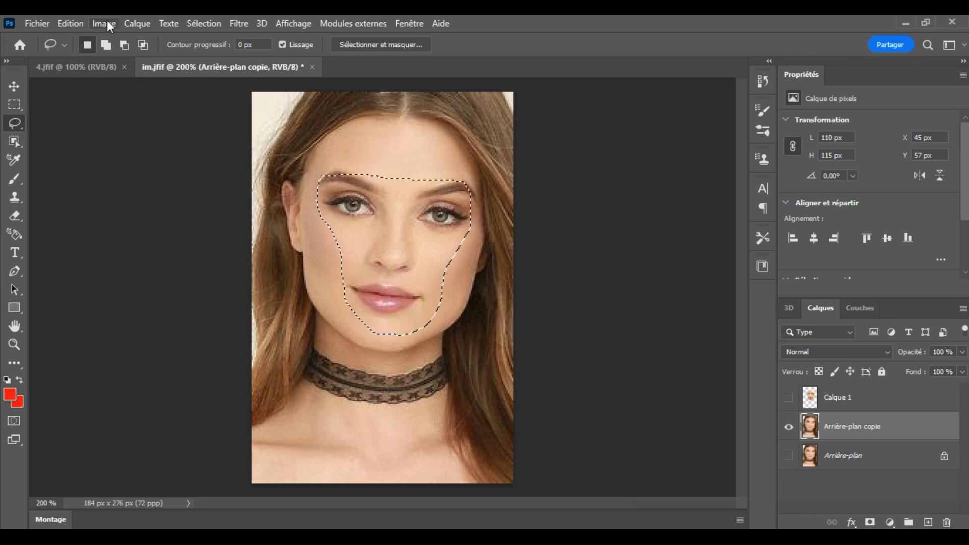
left_click(70, 21)
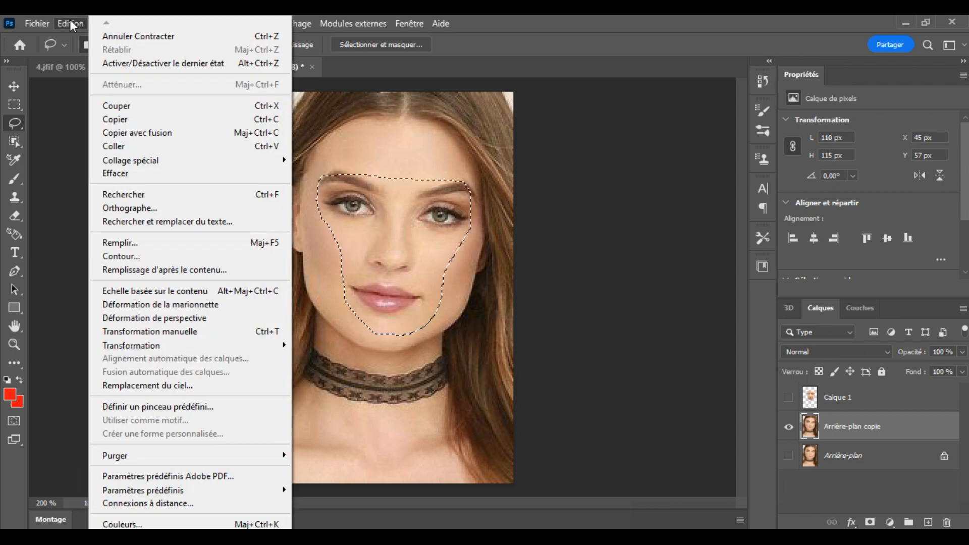
left_click(119, 173)
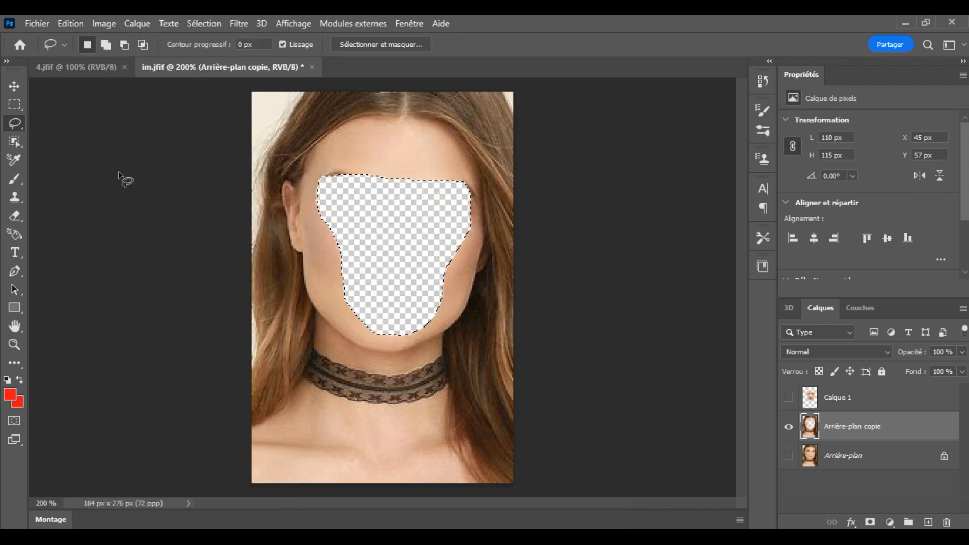
Step: Remove the selection and show the face layer Calque 1 over the cut-out background copy
left_click(850, 399)
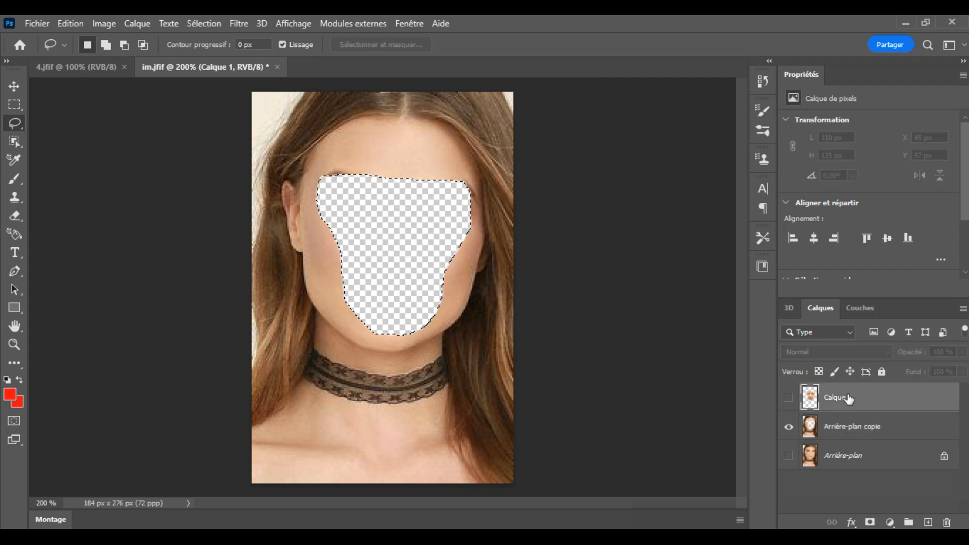
left_click(201, 24)
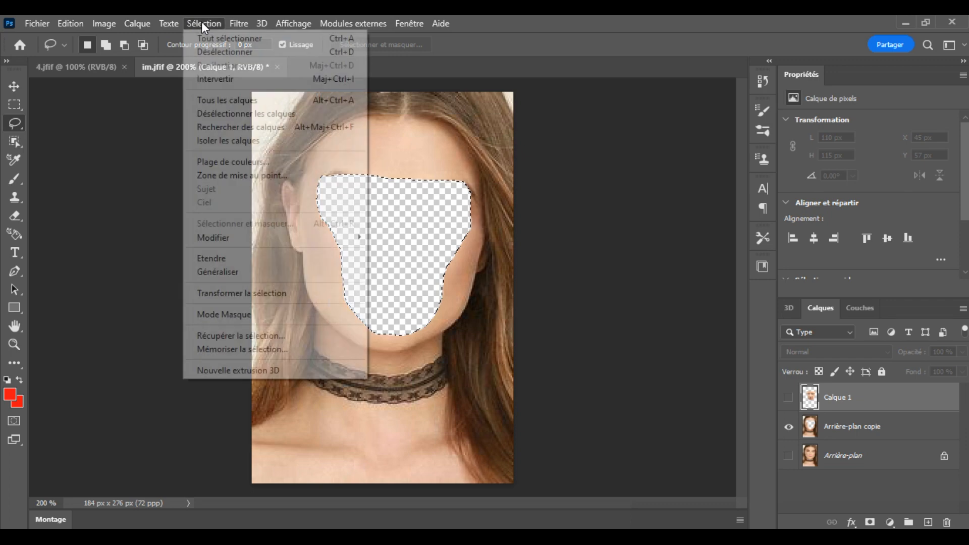
left_click(214, 52)
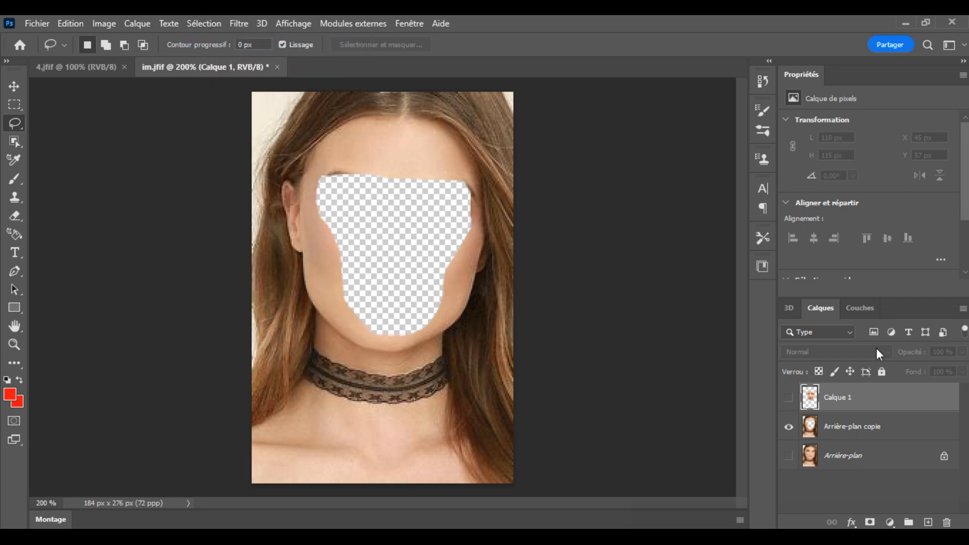
left_click(856, 430)
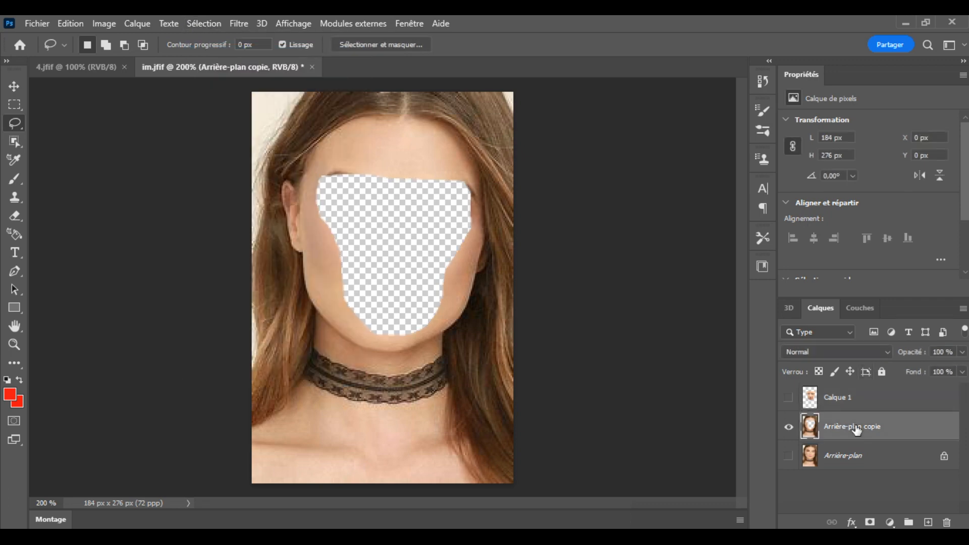
left_click(788, 399)
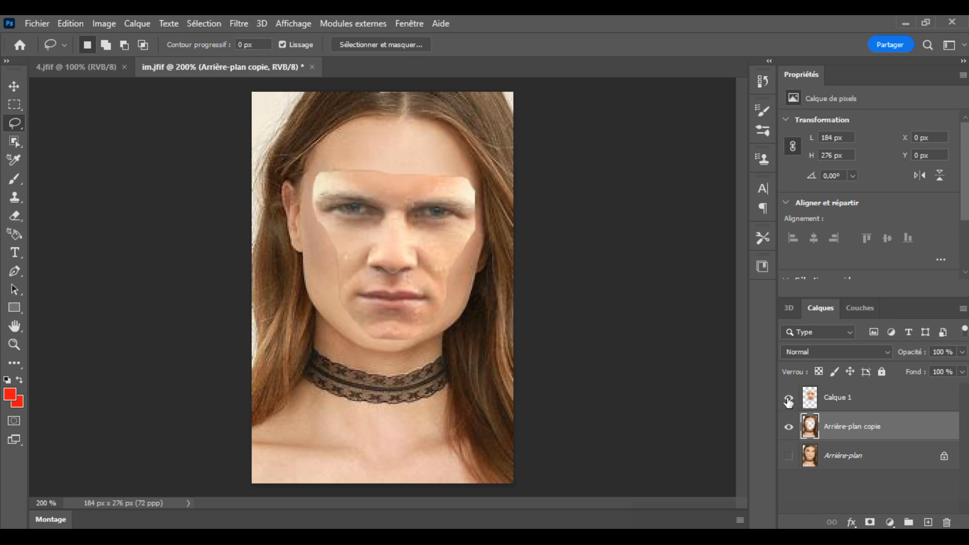
Step: Auto-blend Calque 1 and Arrière-plan copie using the Panorama method, with seamless tones and colours and content-aware fill of transparent areas
left_click(872, 401, "shift")
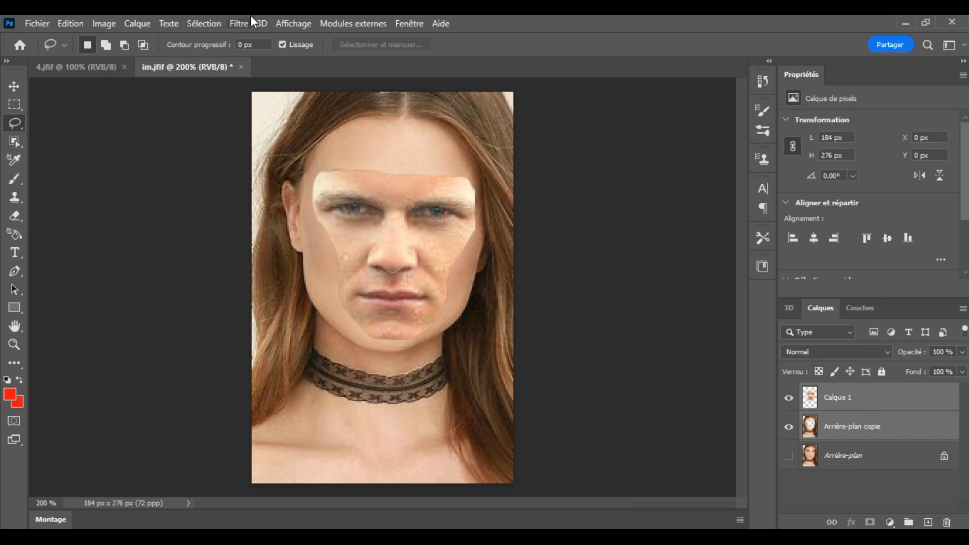
left_click(101, 23)
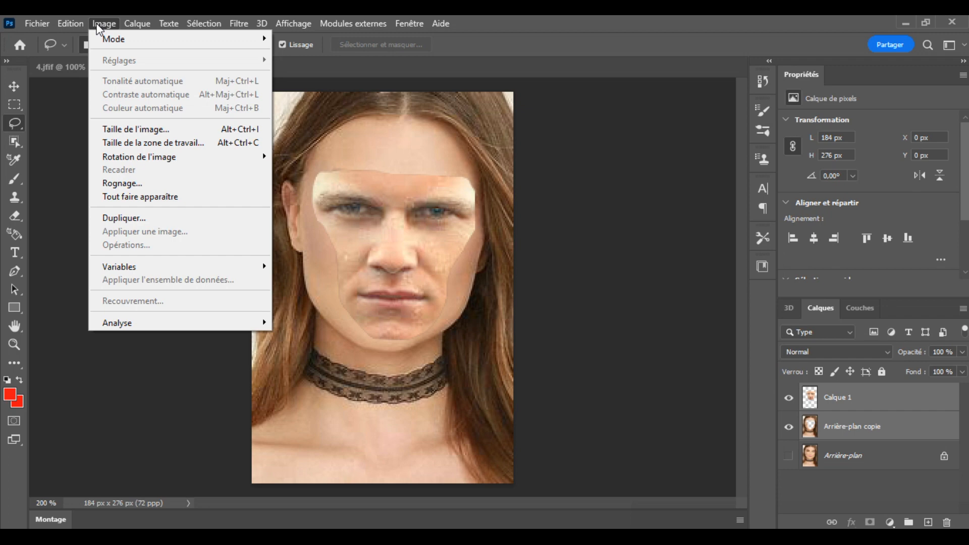
mouse_move(73, 26)
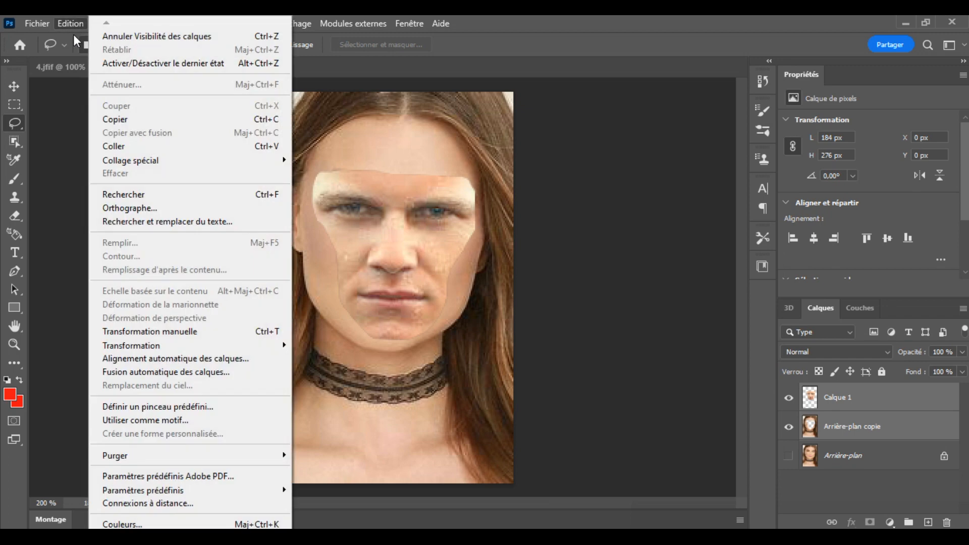
left_click(132, 372)
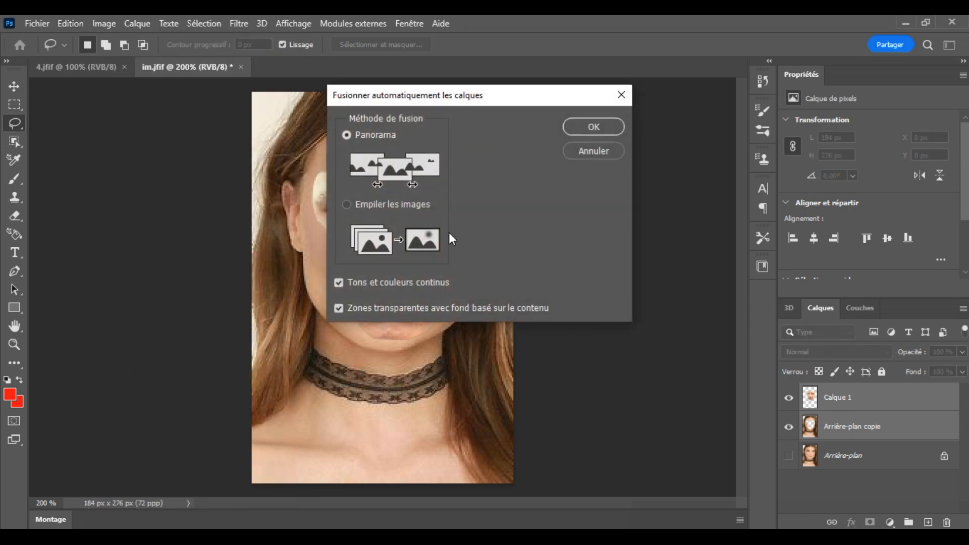
left_click(597, 128)
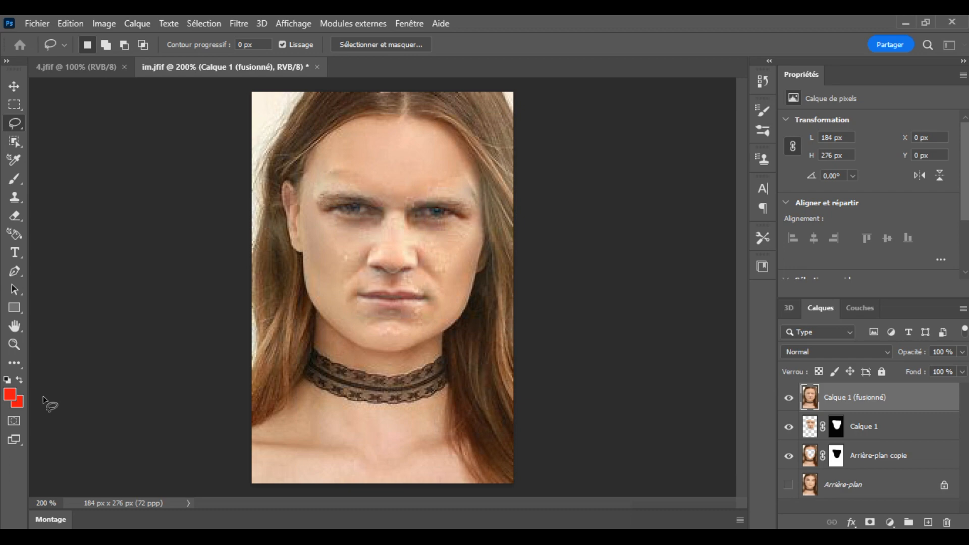
Step: Retouch the pale mark at the outer end of the right-hand eyebrow on the merged layer with the Spot Healing Brush
left_click(16, 361)
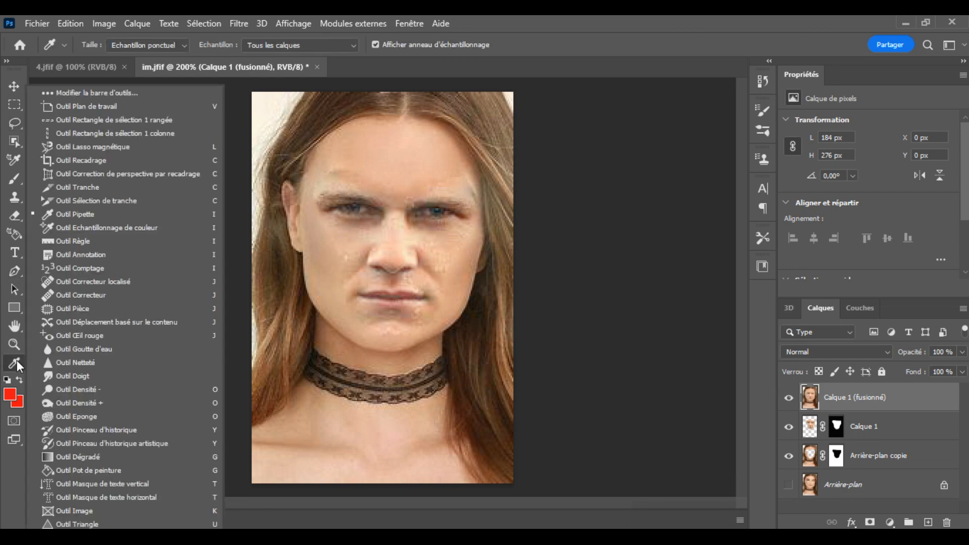
left_click(86, 282)
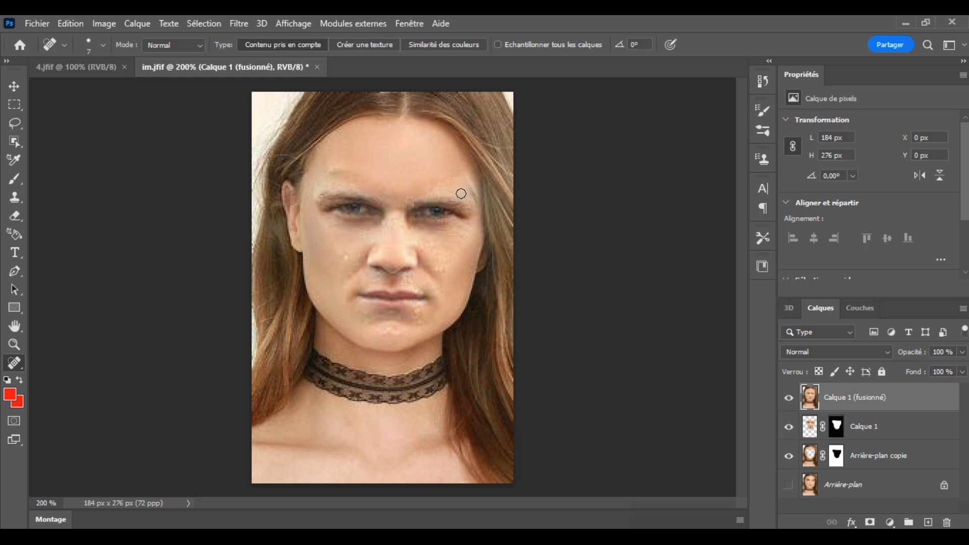
left_click_drag(475, 200, 468, 181)
Step: Heal the remaining spots on both cheeks, above the upper lip and on the forehead above the left-hand eyebrow
left_click(299, 25)
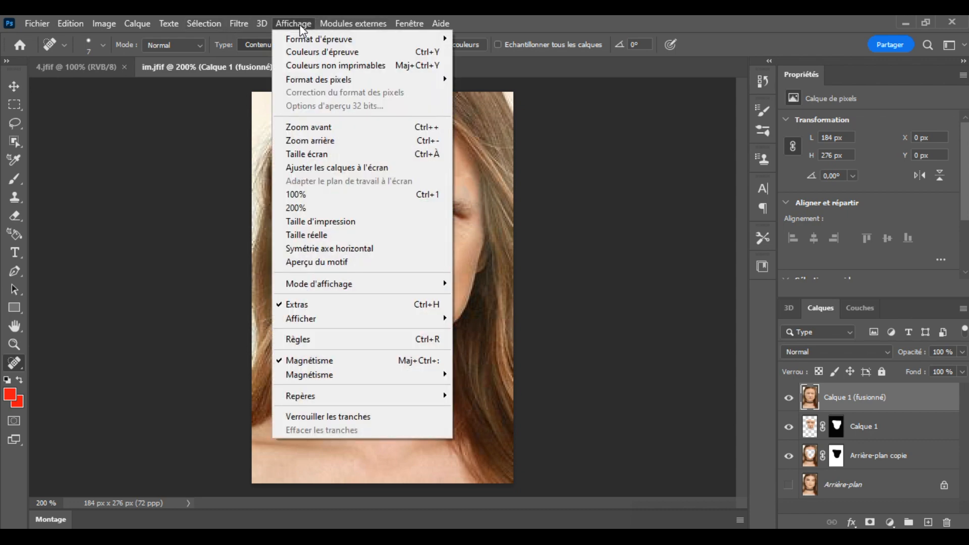
left_click(311, 126)
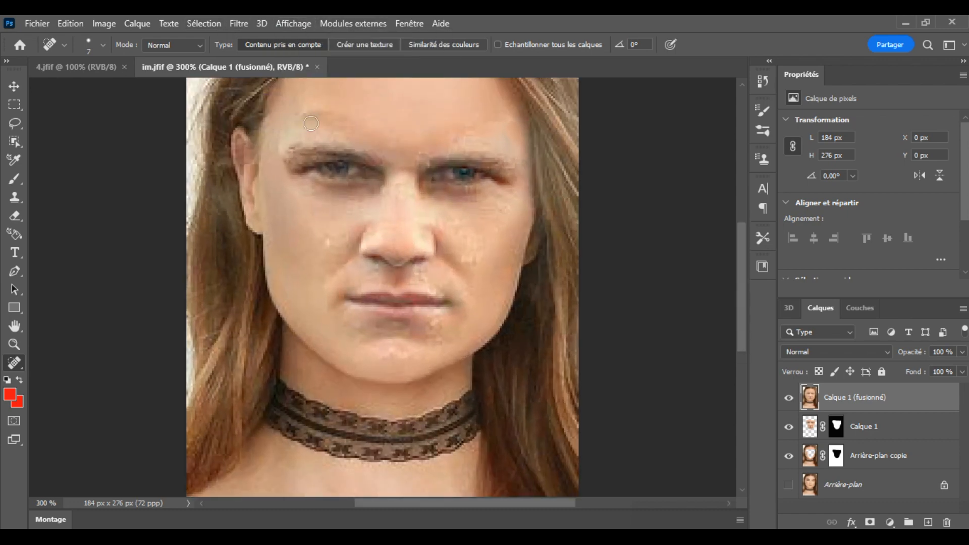
left_click(329, 241)
left_click(470, 263)
left_click_drag(411, 273, 417, 269)
left_click_drag(416, 271, 419, 272)
left_click_drag(513, 248, 512, 248)
left_click_drag(321, 113, 307, 115)
left_click(19, 345)
left_click_drag(247, 316, 210, 314)
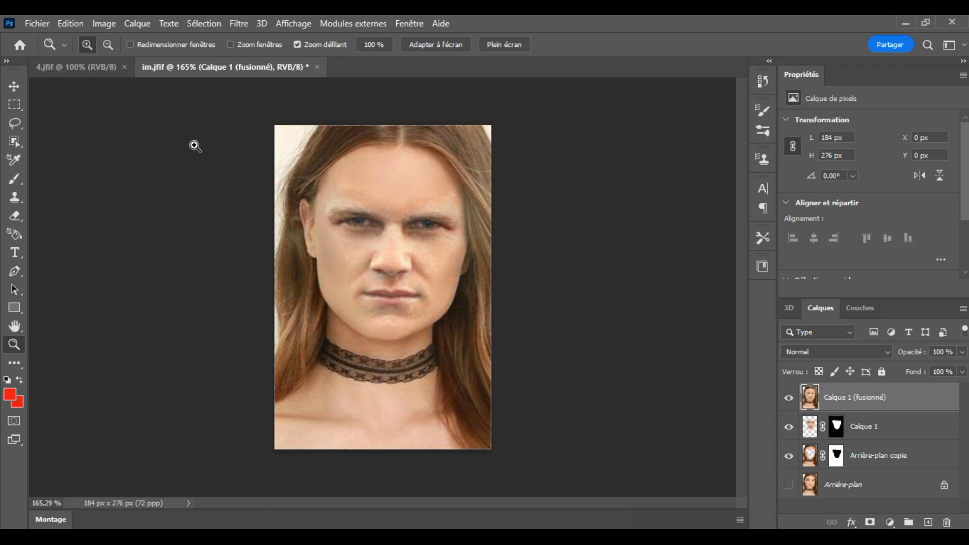
Step: Open the Camera Raw filter on the merged layer and set the white balance to Température -1 and Teinte -24
left_click(239, 24)
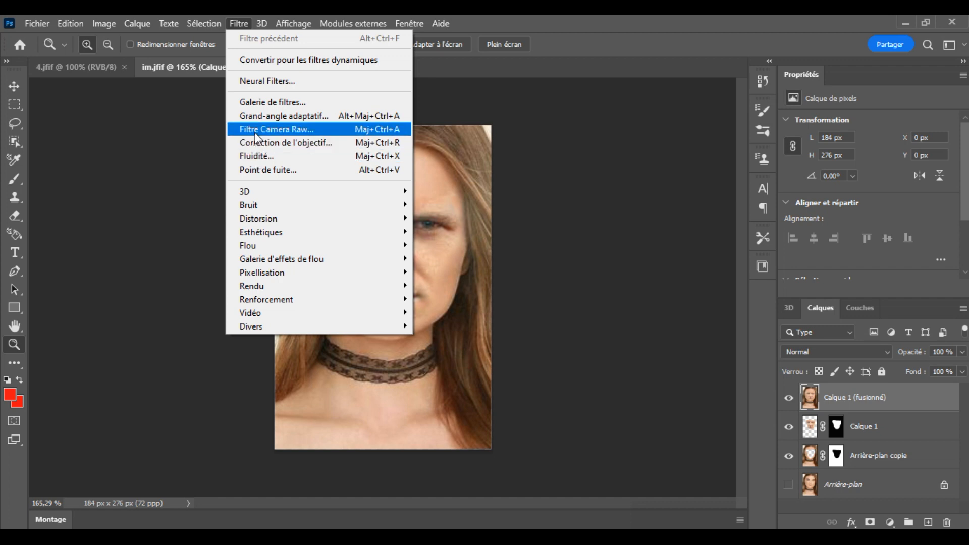
left_click(257, 129)
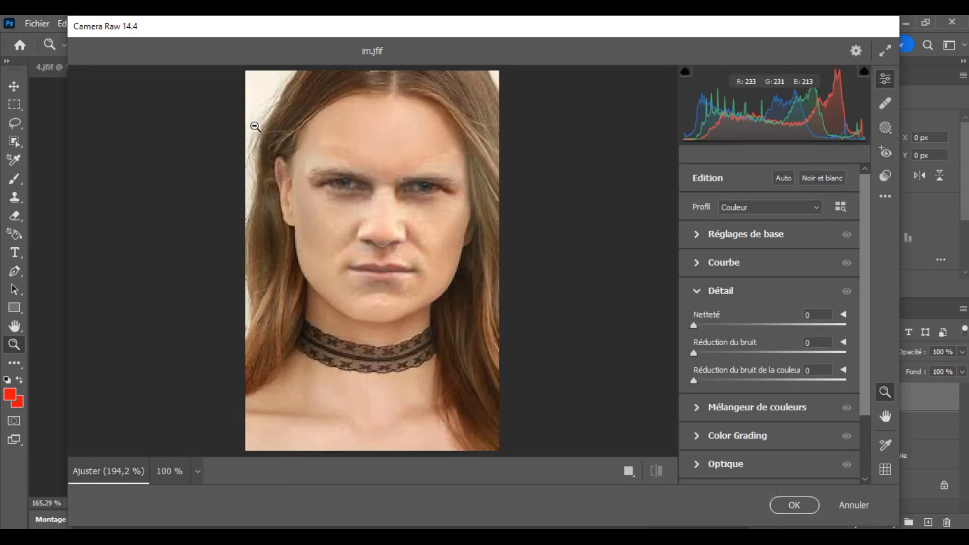
left_click(696, 235)
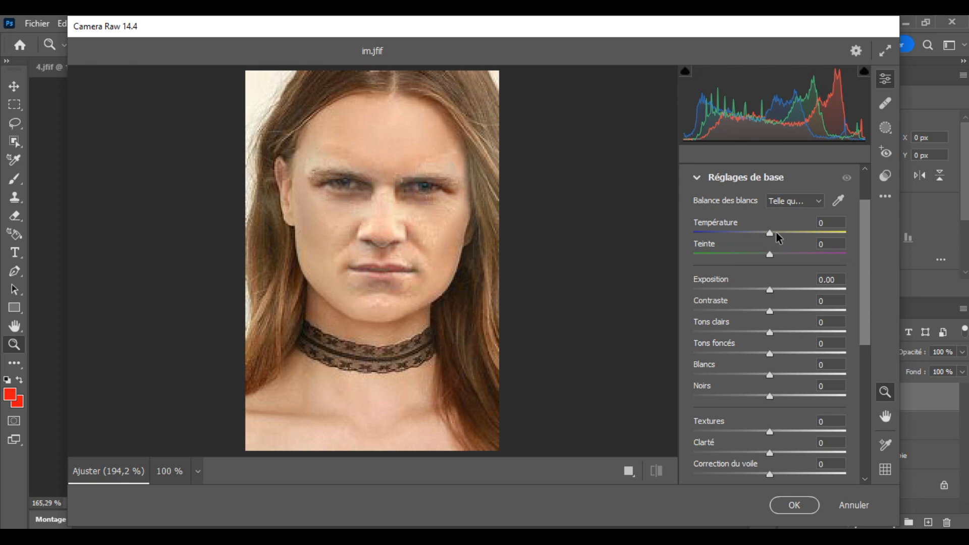
mouse_move(770, 234)
left_mouse_down()
mouse_move(786, 230)
mouse_move(770, 232)
left_mouse_up()
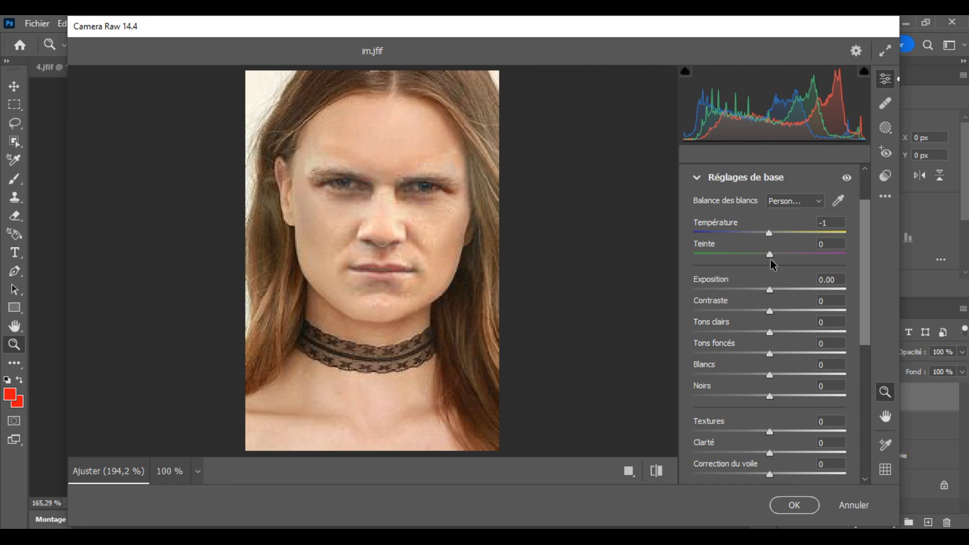
left_click_drag(772, 257, 752, 256)
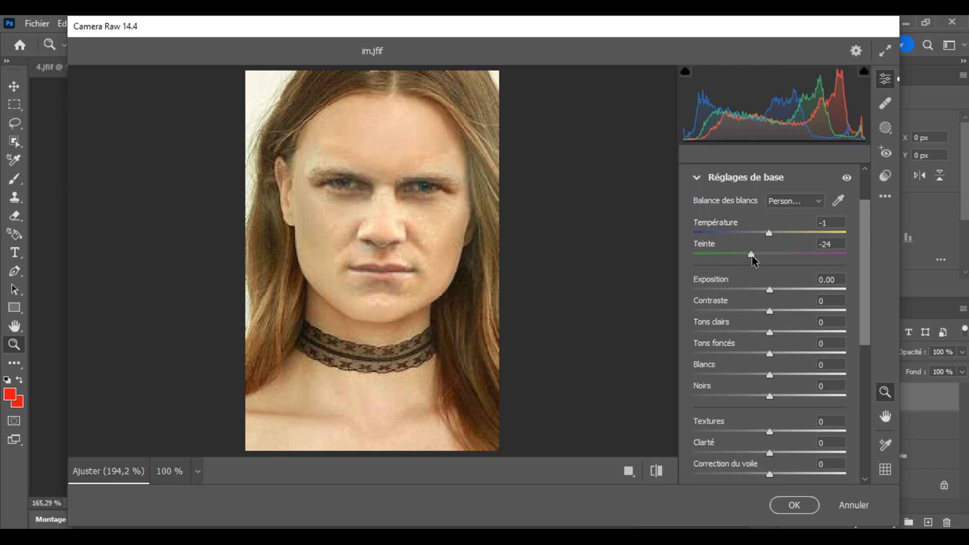
Step: Set Exposition to -0.65, Contraste to -33, Tons clairs to -22, Tons foncés to +33, Blancs to -36 and Noirs to -31
left_click_drag(771, 296, 761, 296)
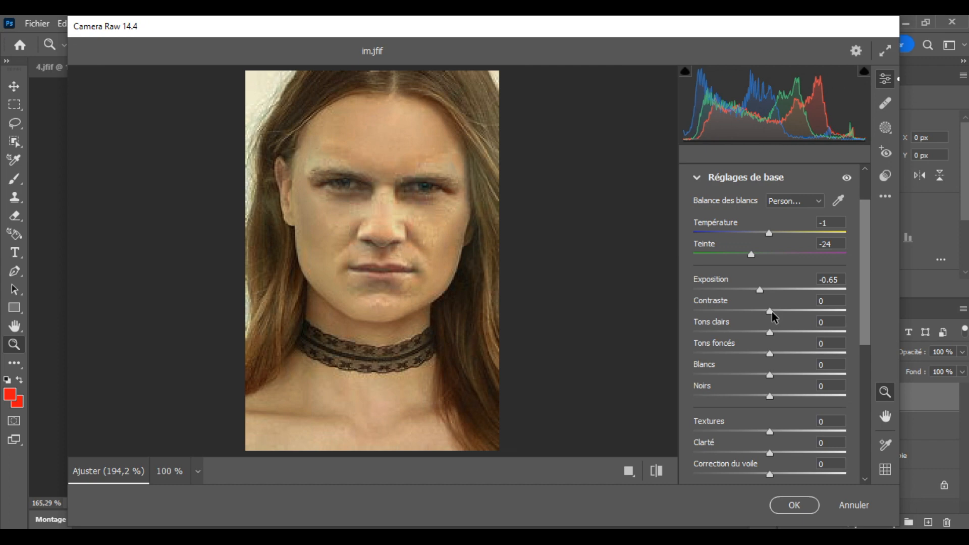
left_click_drag(771, 311, 747, 310)
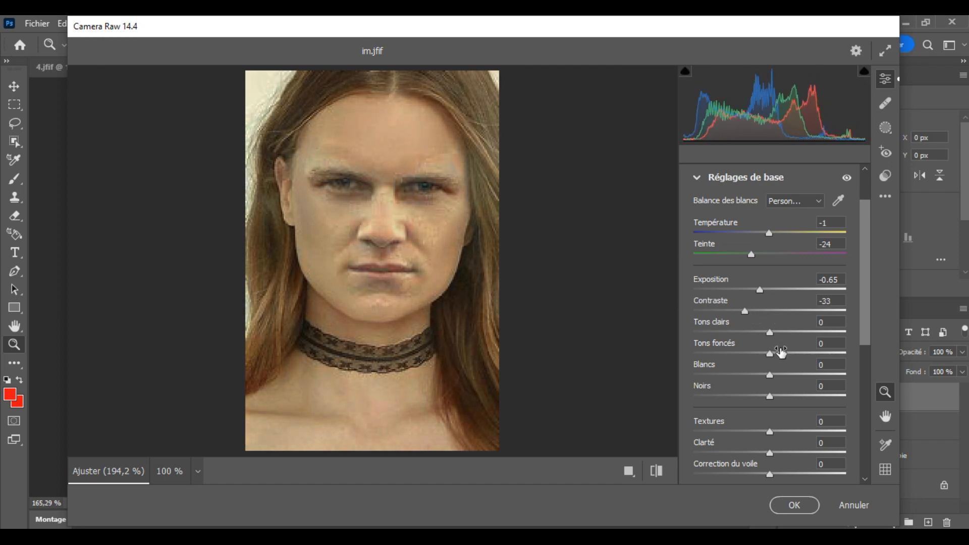
left_click_drag(771, 334, 796, 354)
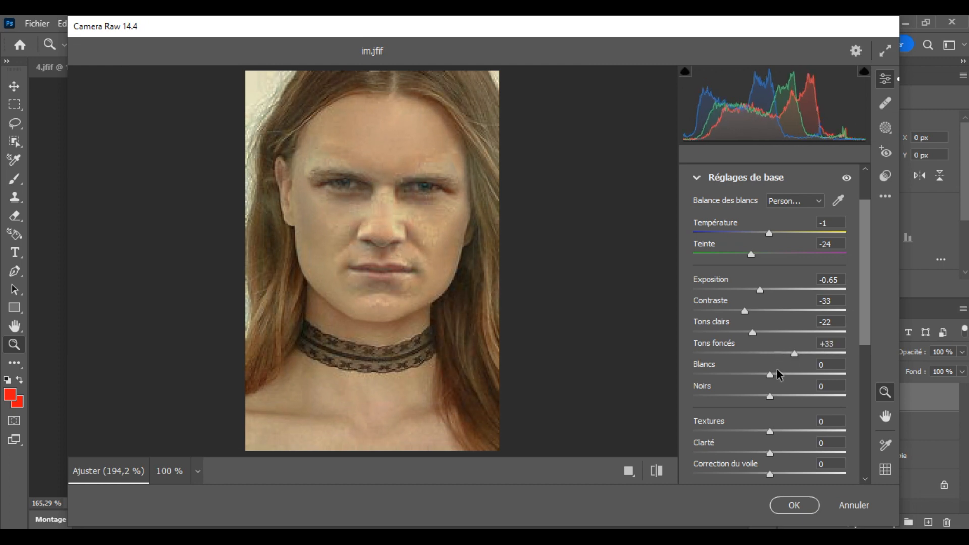
left_click_drag(770, 377, 744, 382)
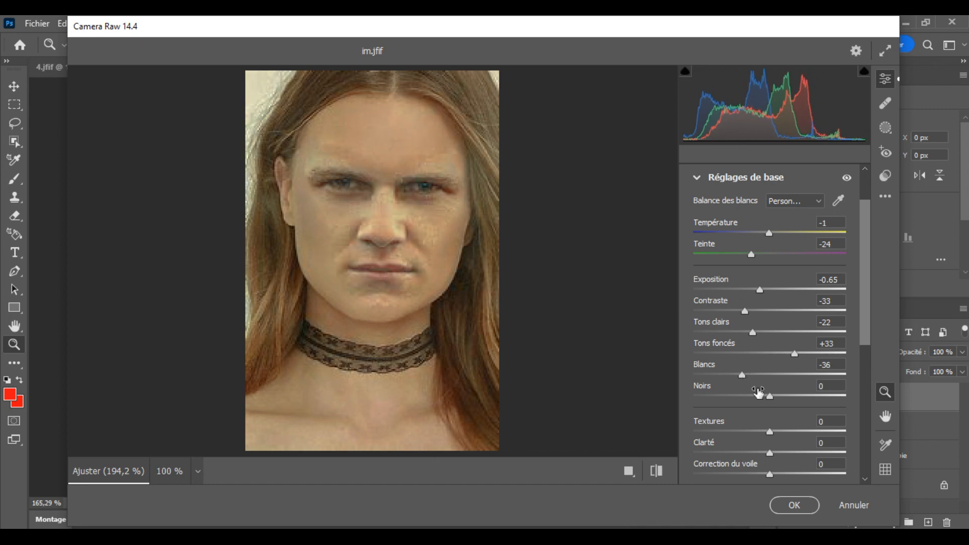
left_click_drag(771, 399, 747, 401)
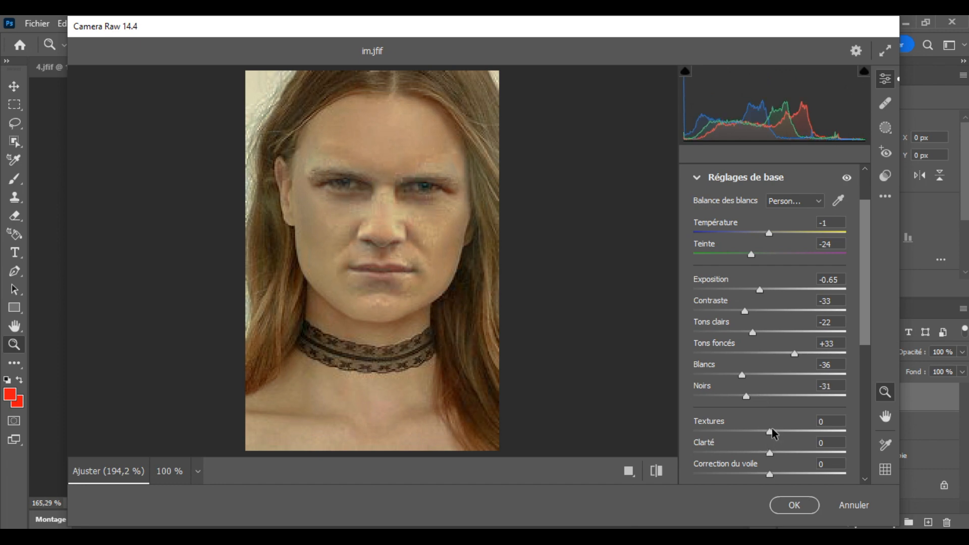
Step: Set Textures to +57, Clarté to -28 and Correction du voile to +16
left_click_drag(770, 433, 818, 432)
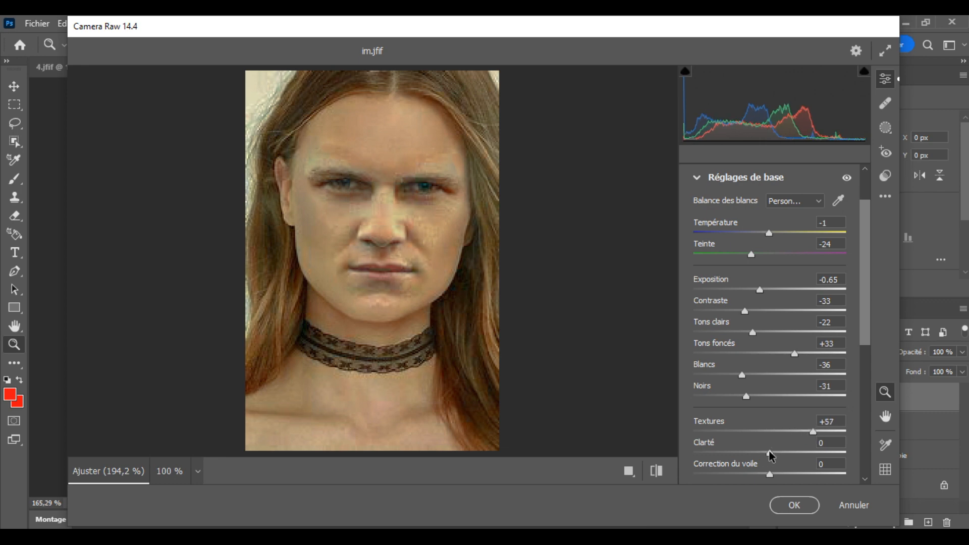
left_click_drag(769, 453, 750, 455)
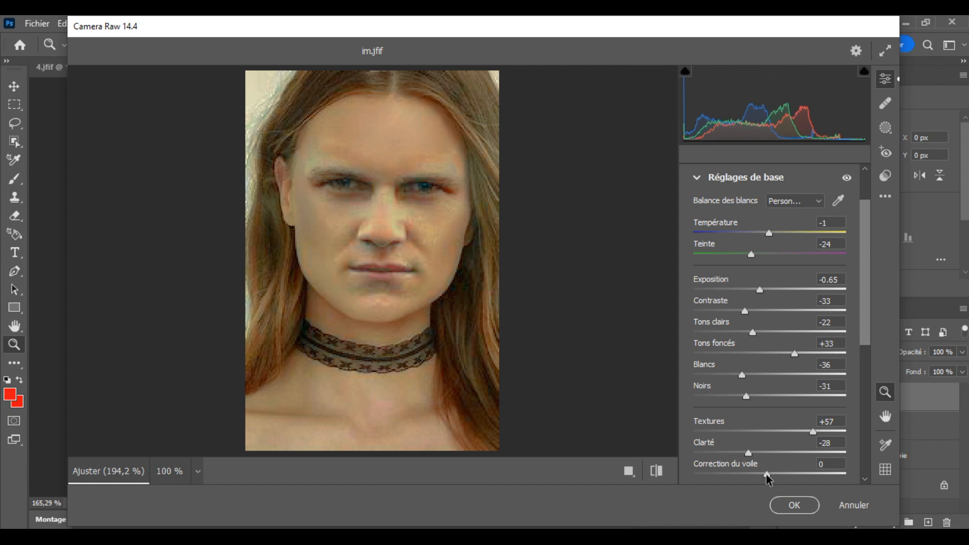
left_click_drag(767, 475, 757, 475)
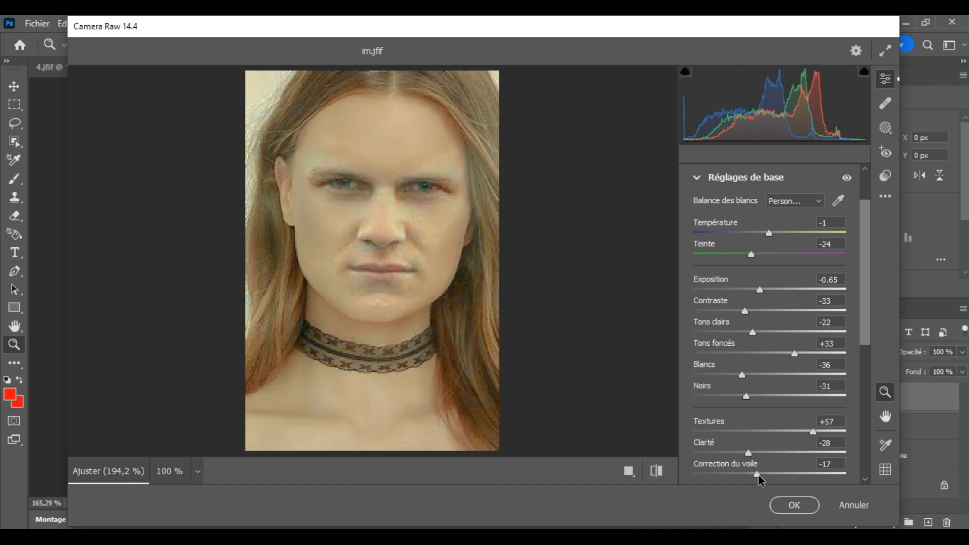
left_click_drag(759, 475, 785, 479)
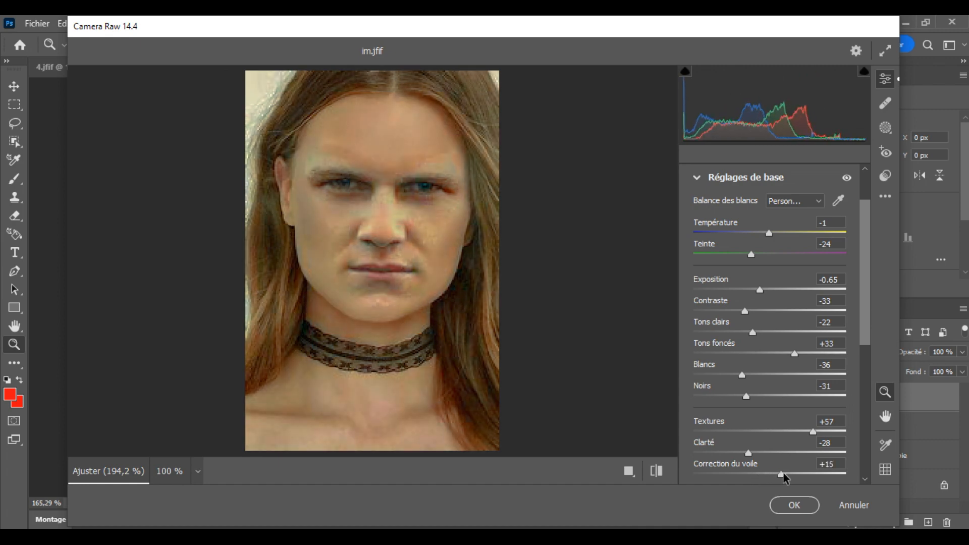
Step: Set the Détail values to Netteté 32, Réduction du bruit 37 and Réduction du bruit de la couleur 41, and apply the filter
left_click(698, 179)
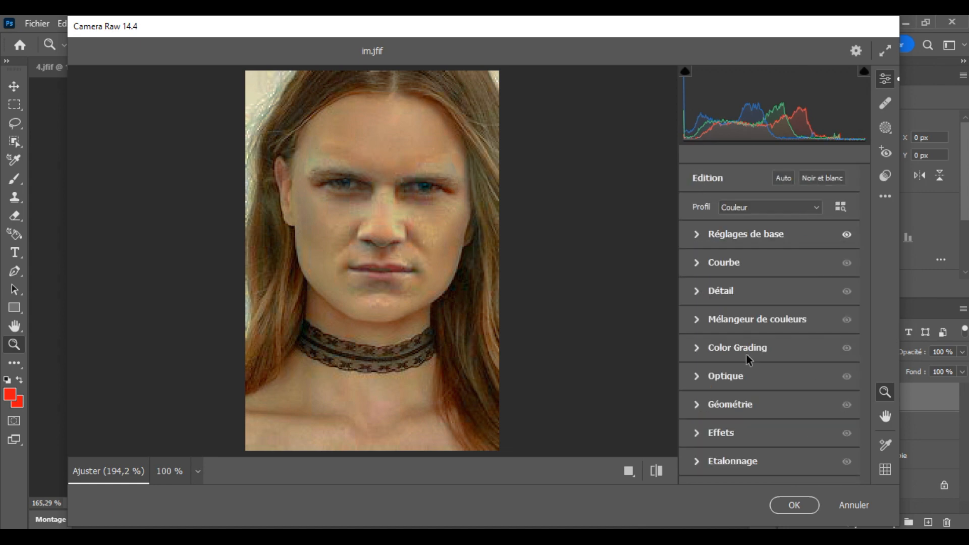
left_click(700, 291)
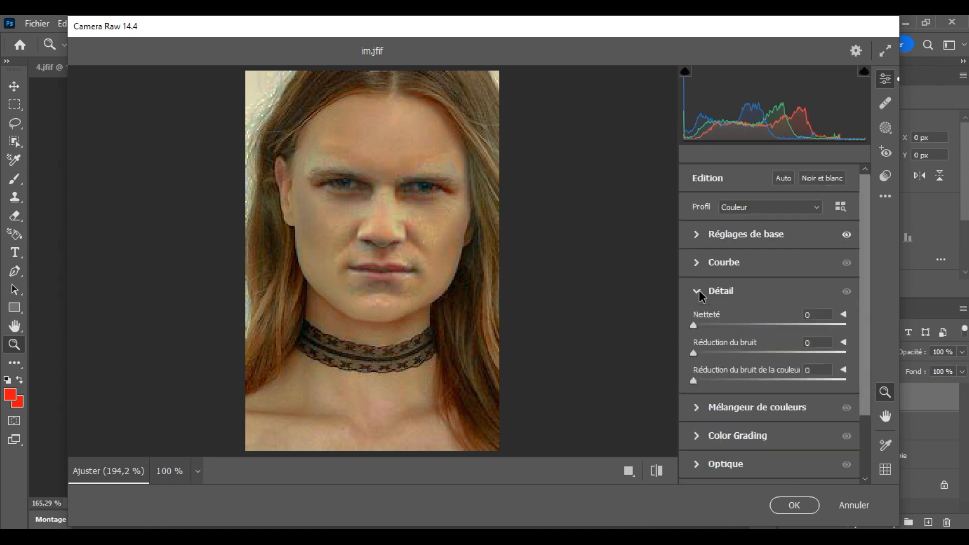
left_click_drag(696, 329, 736, 324)
left_click_drag(694, 354, 740, 353)
left_click_drag(749, 348, 750, 347)
left_click_drag(695, 381, 757, 379)
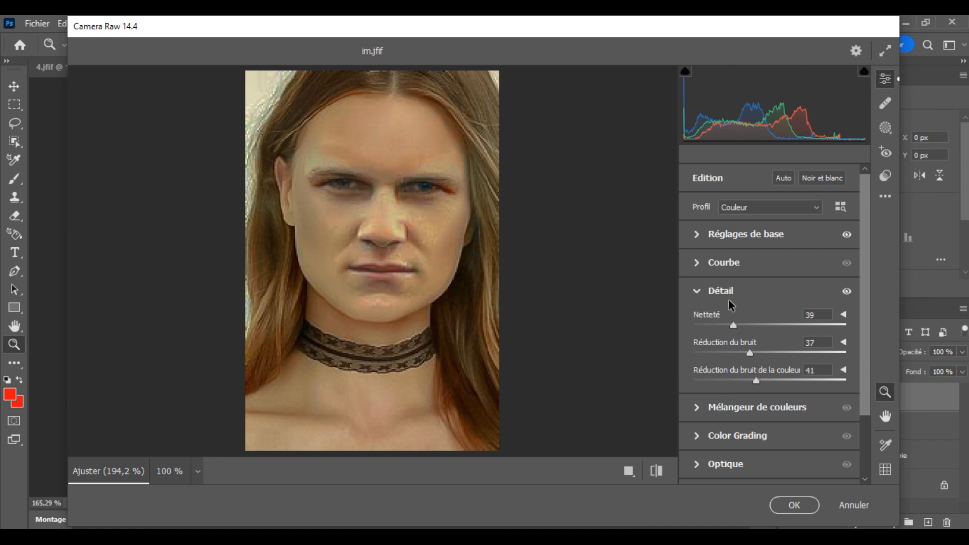
left_click_drag(734, 328, 726, 329)
left_click(794, 502)
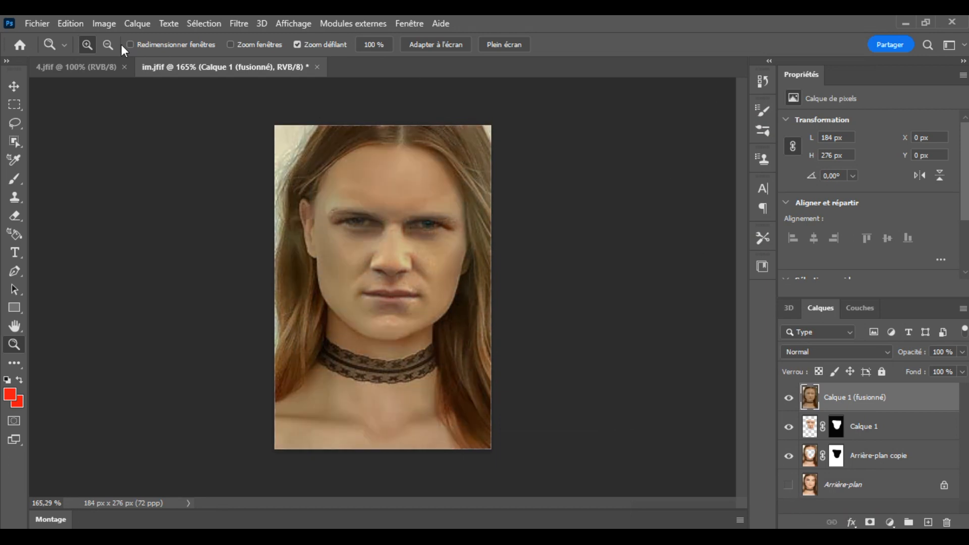
Step: Quick-export the finished portrait as a PNG named im into the Images folder
left_click(43, 26)
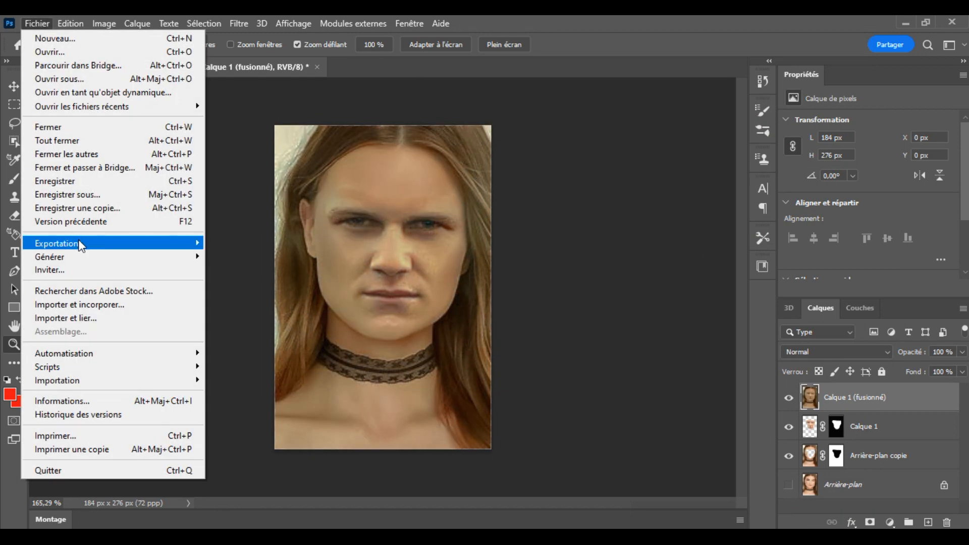
mouse_move(79, 247)
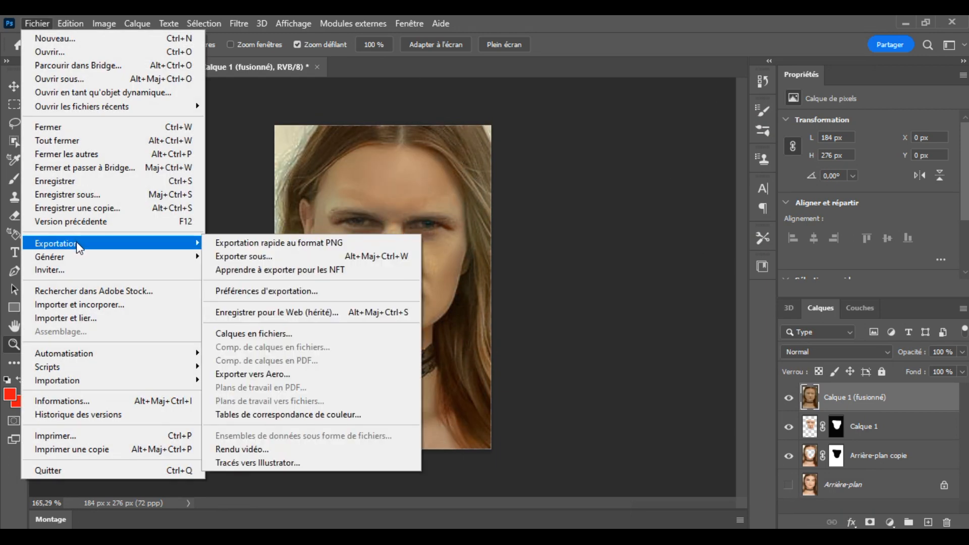
left_click(260, 243)
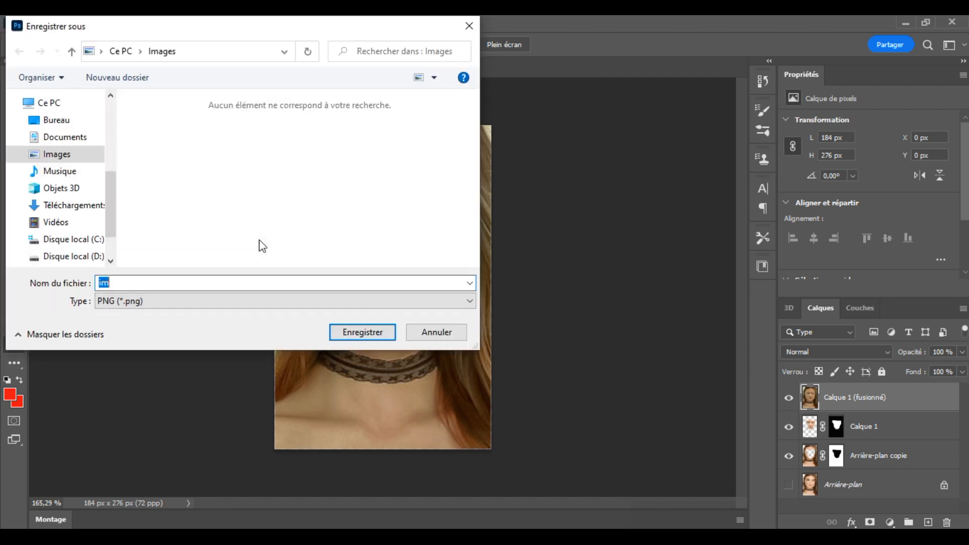
left_click(359, 331)
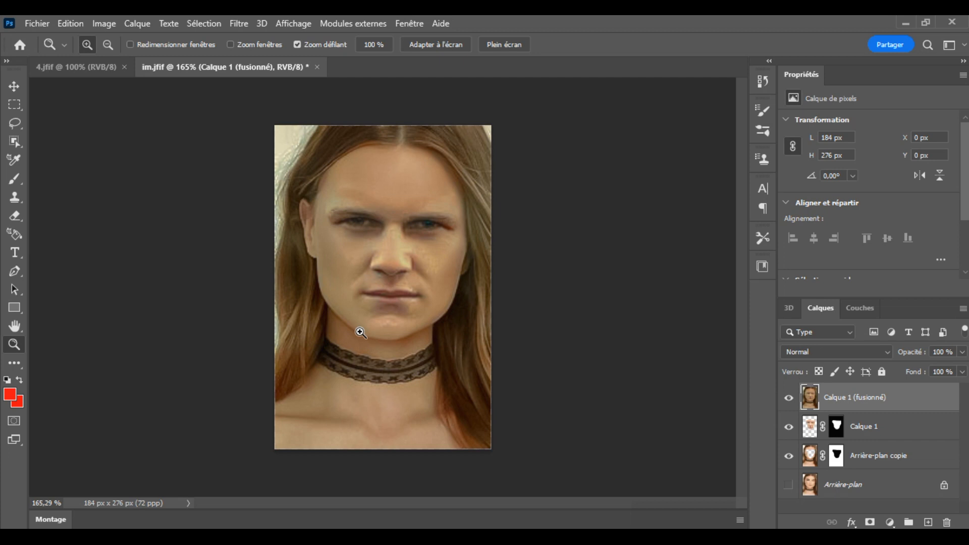